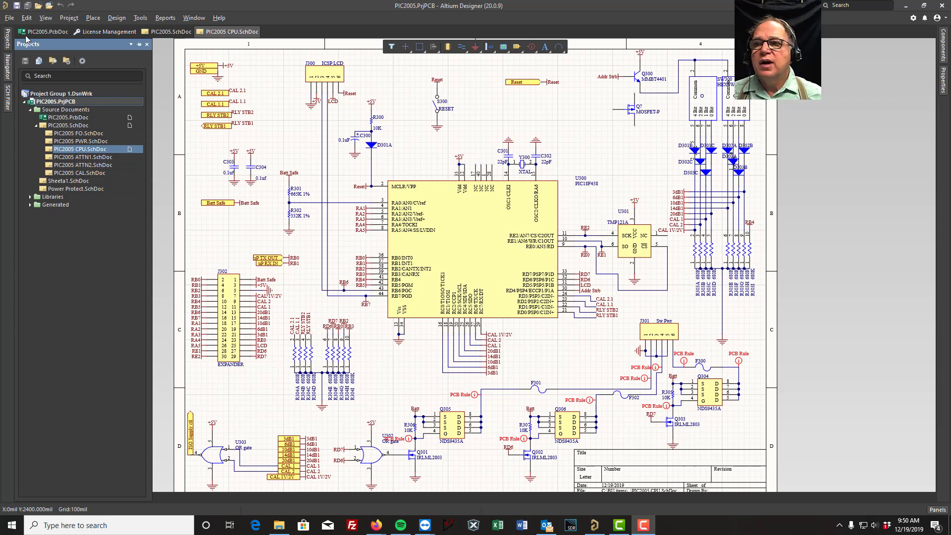
Step: Create a new local PCB project from the default template, keeping the suggested name PCB_Project_4 and folder
{"action": "left_click", "coordinate": [9, 18]}
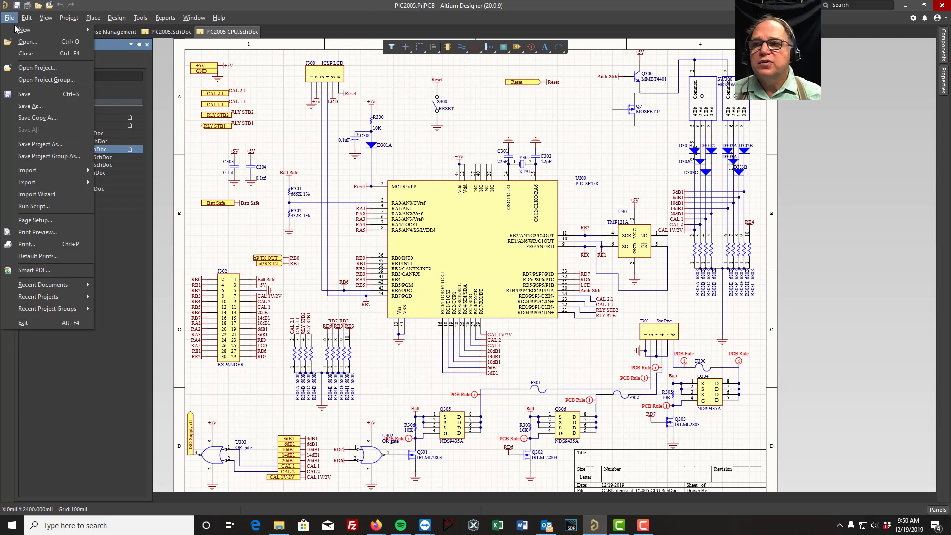
{"action": "mouse_move", "coordinate": [27, 30]}
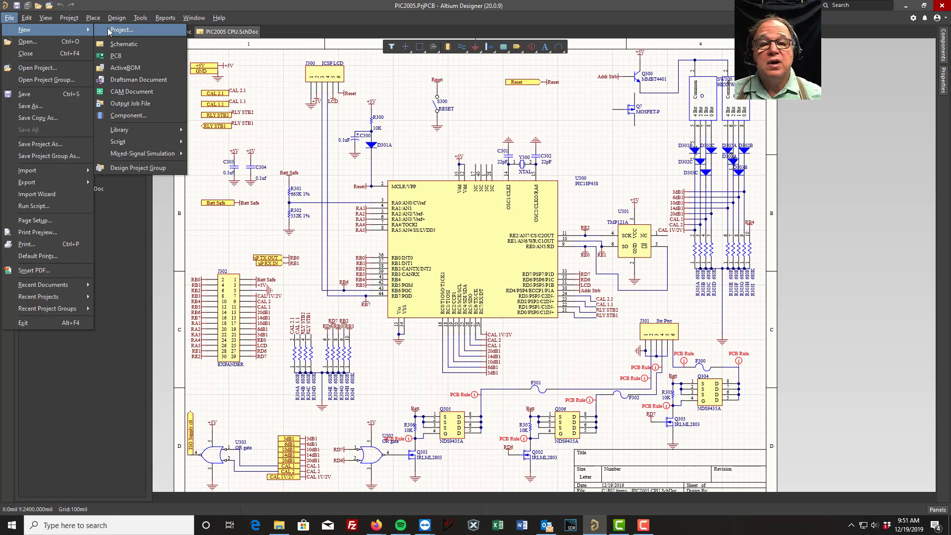
{"action": "left_click", "coordinate": [122, 31]}
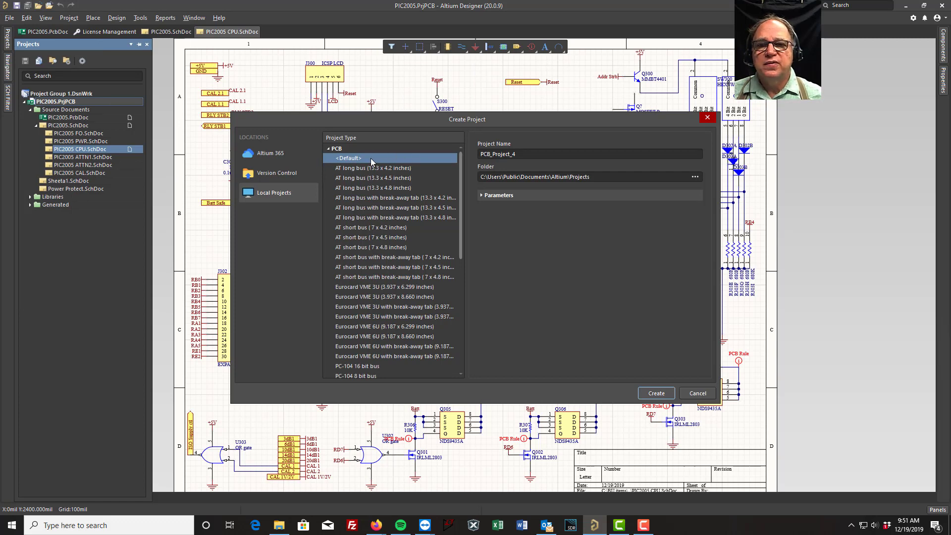
{"action": "left_click", "coordinate": [657, 393]}
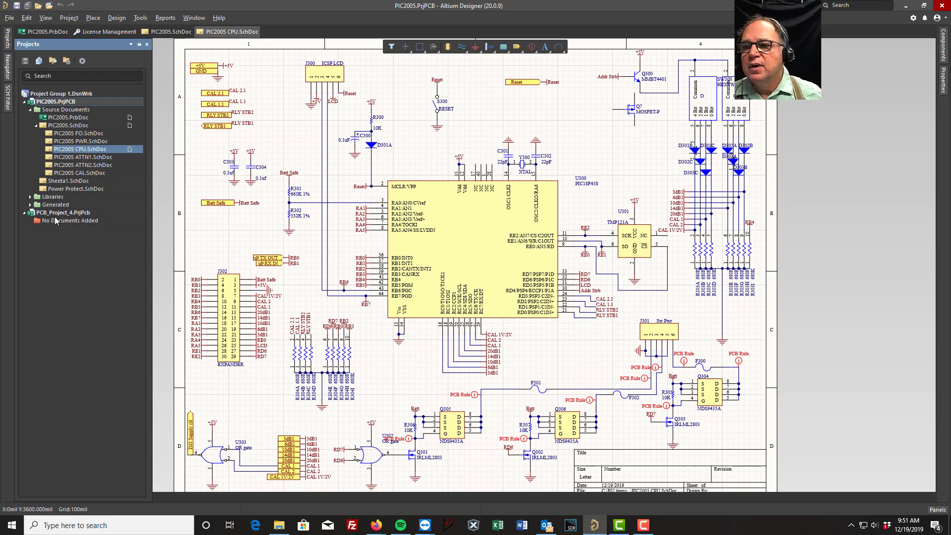
Step: Add a new schematic sheet and a new PCB document to the PCB_Project_4 project
{"action": "right_click", "coordinate": [58, 214]}
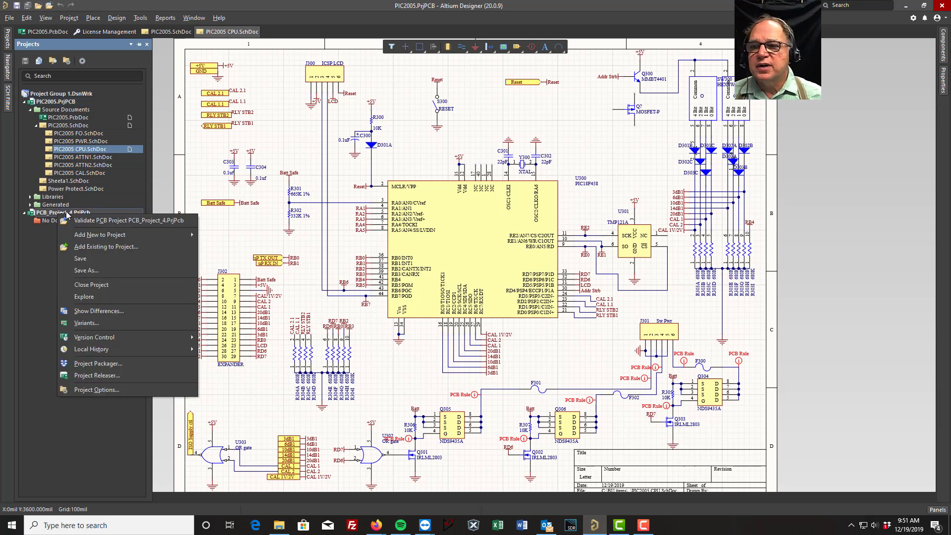
{"action": "mouse_move", "coordinate": [181, 236]}
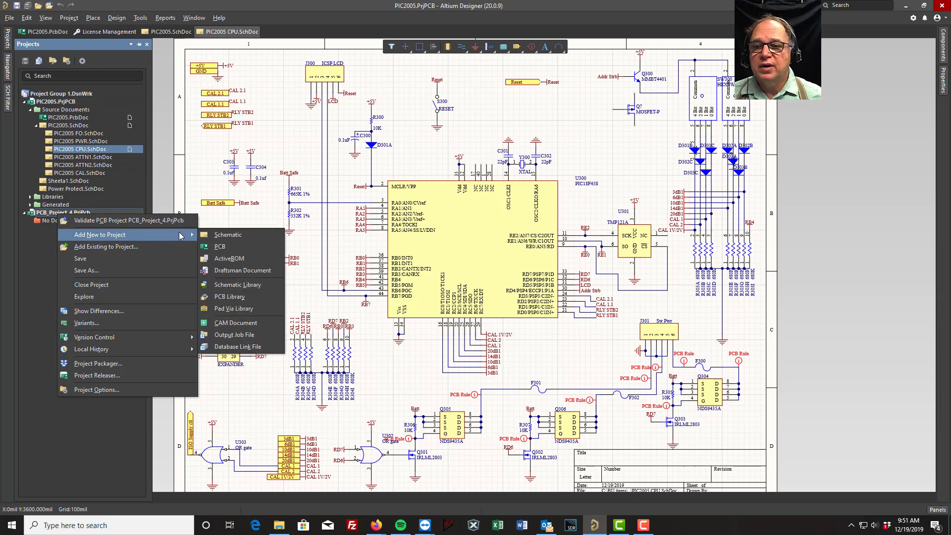
{"action": "left_click", "coordinate": [218, 236]}
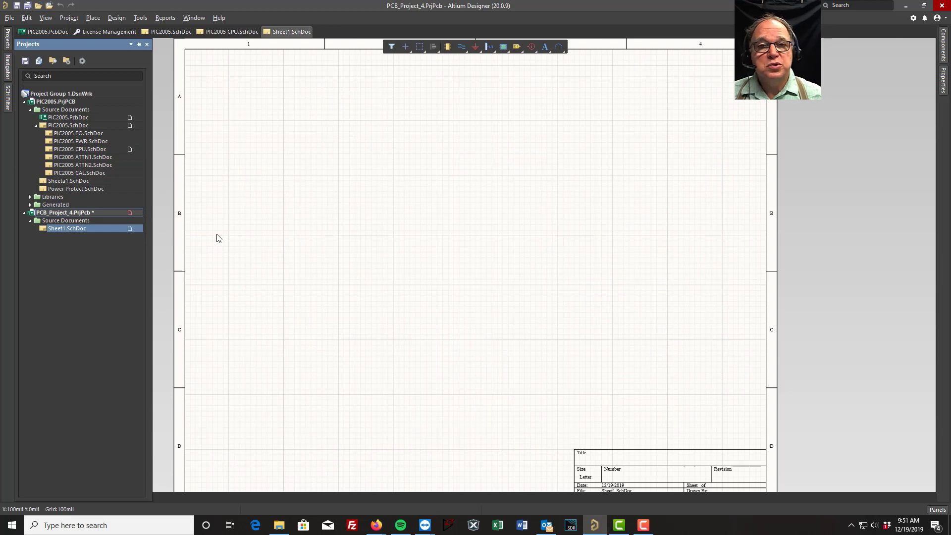
{"action": "right_click", "coordinate": [65, 214]}
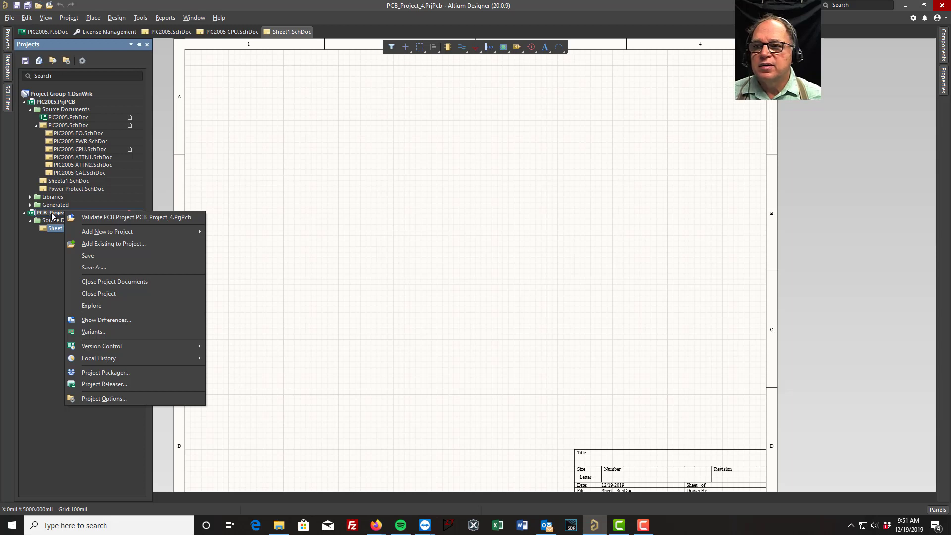
{"action": "mouse_move", "coordinate": [165, 230]}
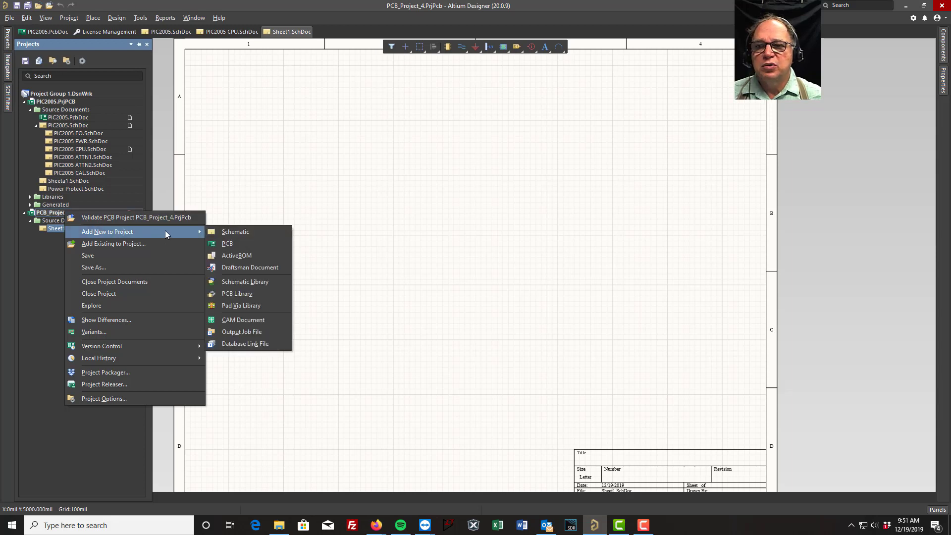
{"action": "left_click", "coordinate": [228, 244]}
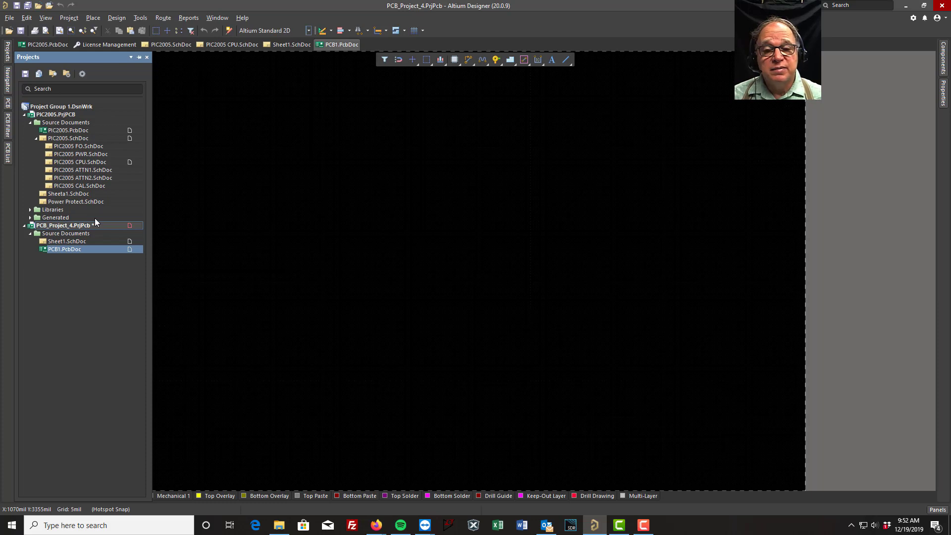
Step: Start saving PCB_Project_4 under a new name and choose the OpAmp folder inside Dropbox's Protel Designs for the PCB document
{"action": "right_click", "coordinate": [84, 228]}
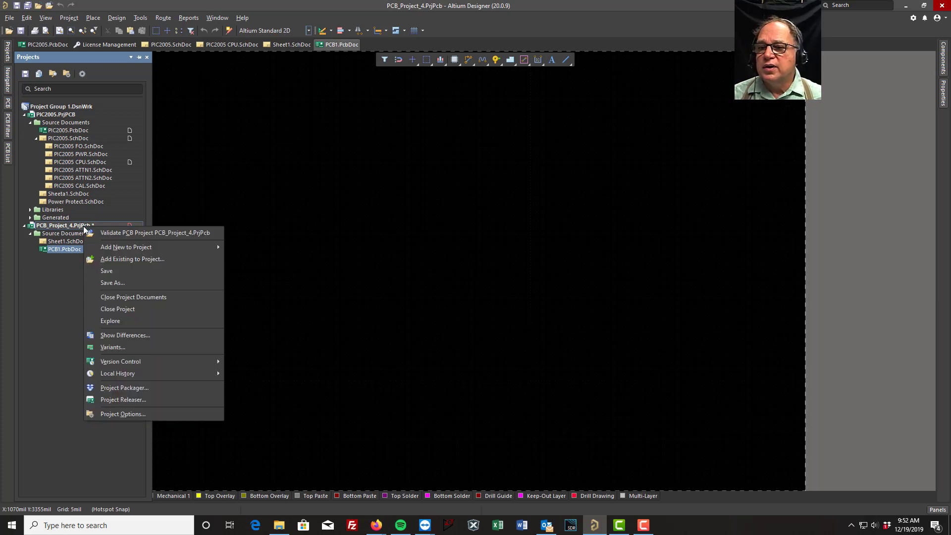
{"action": "left_click", "coordinate": [115, 281]}
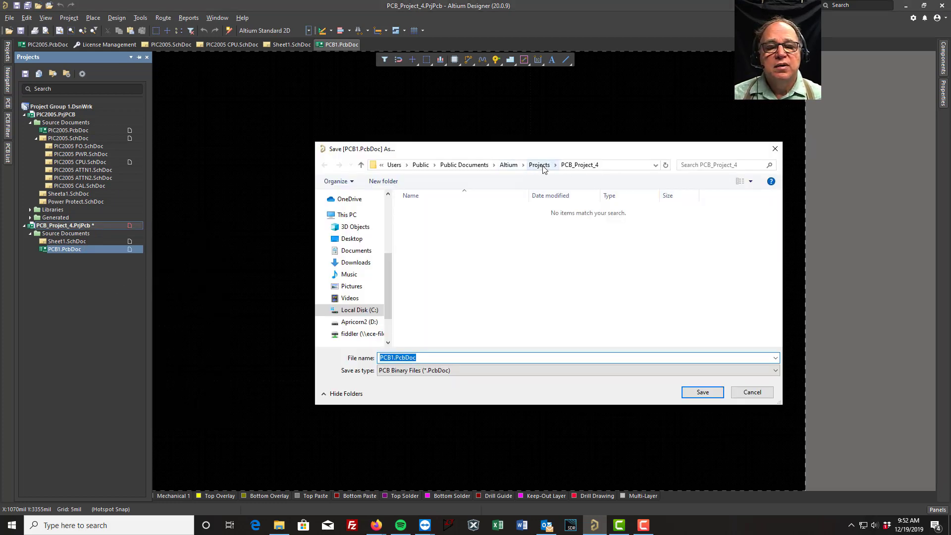
{"action": "left_click", "coordinate": [324, 310]}
{"action": "left_click", "coordinate": [328, 207]}
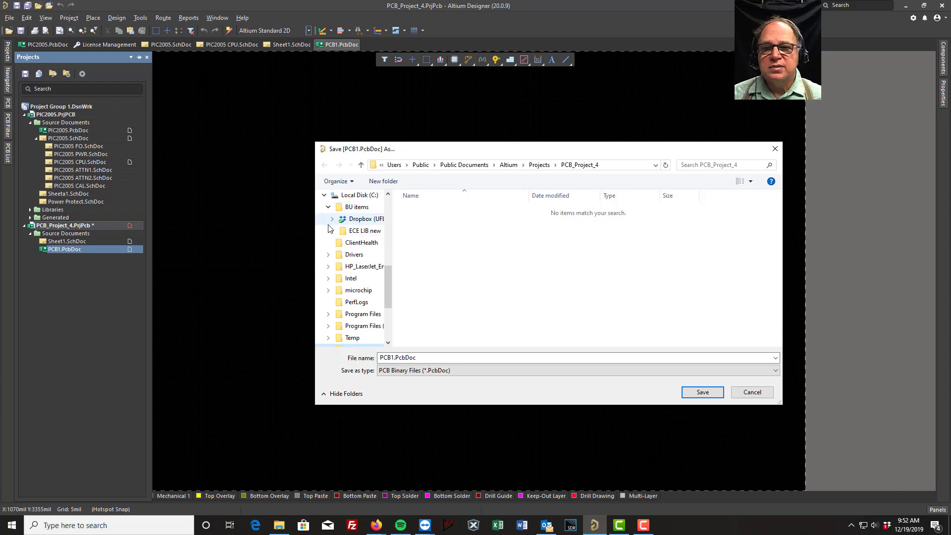
{"action": "left_click", "coordinate": [332, 222]}
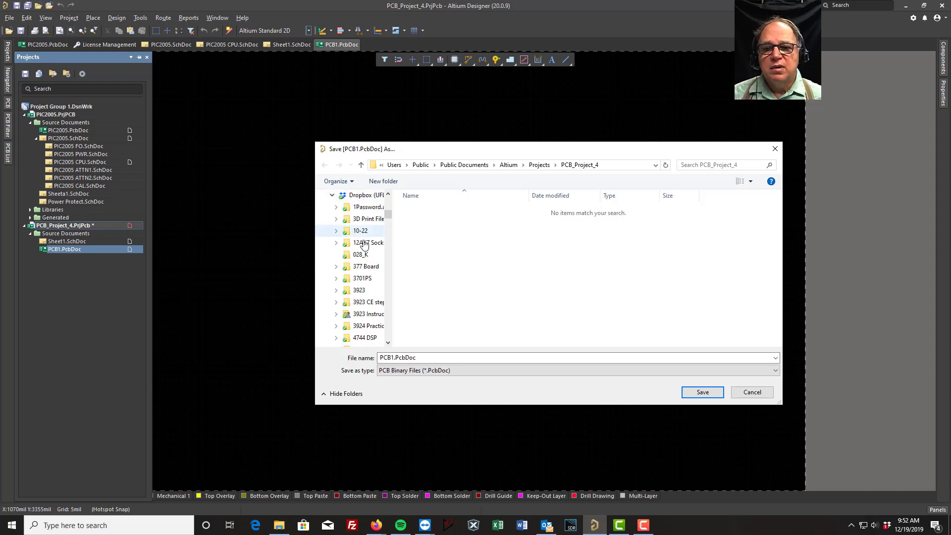
{"action": "scroll", "coordinate": [361, 247], "scroll_direction": "down", "scroll_amount": 7}
{"action": "scroll", "coordinate": [367, 255], "scroll_direction": "down", "scroll_amount": 10}
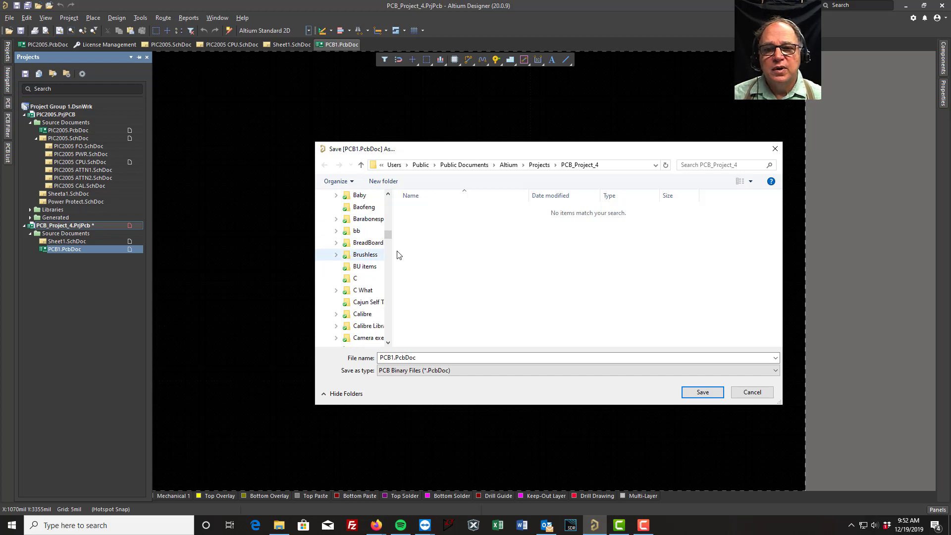
{"action": "left_click_drag", "start_coordinate": [389, 243], "coordinate": [390, 296]}
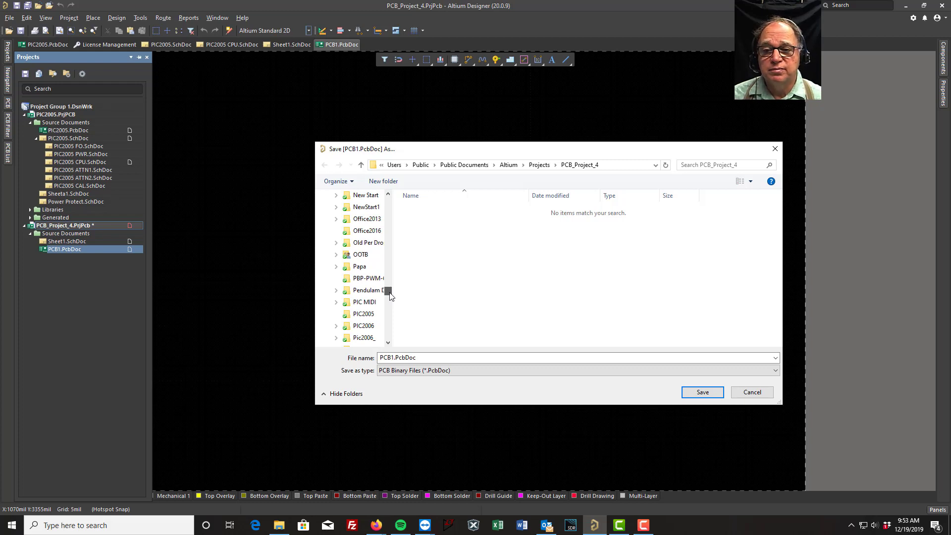
{"action": "left_click_drag", "start_coordinate": [390, 296], "coordinate": [391, 300]}
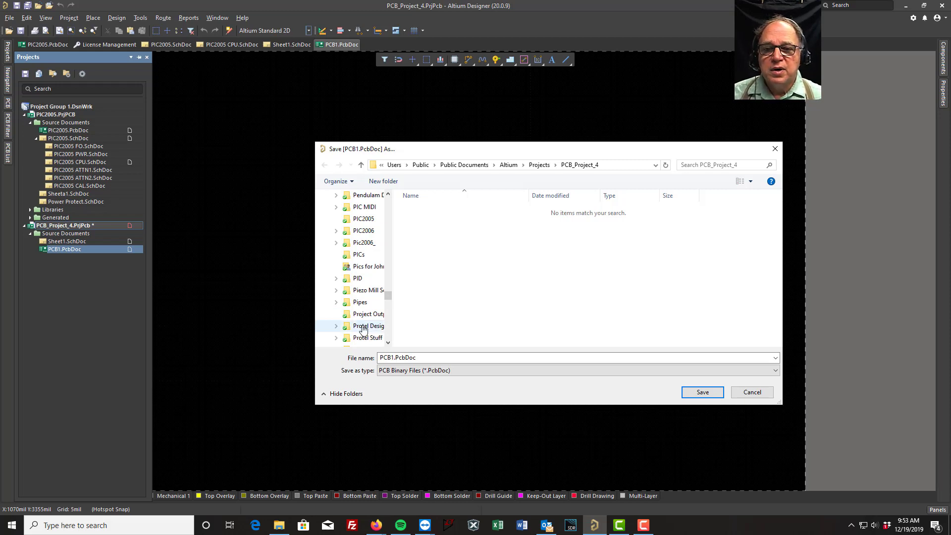
{"action": "left_click", "coordinate": [336, 326]}
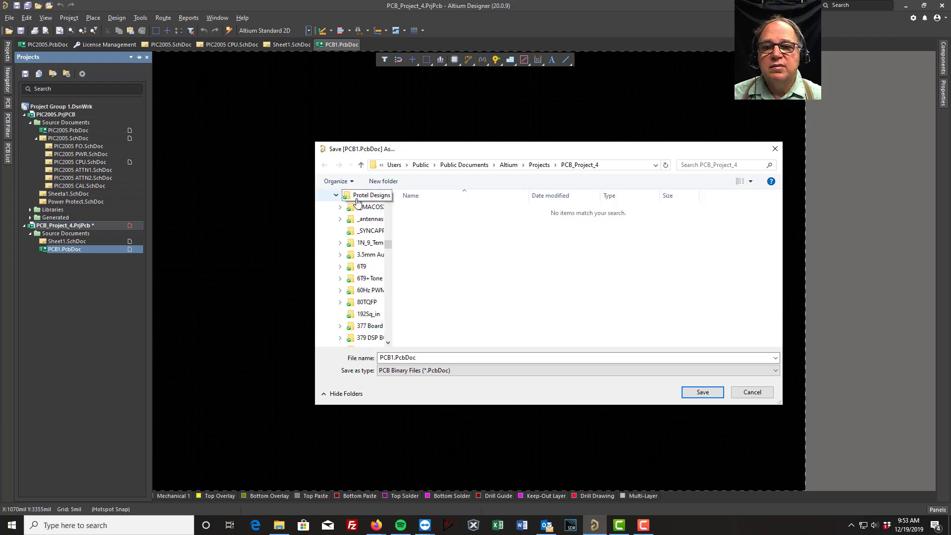
{"action": "left_click_drag", "start_coordinate": [389, 244], "coordinate": [392, 299]}
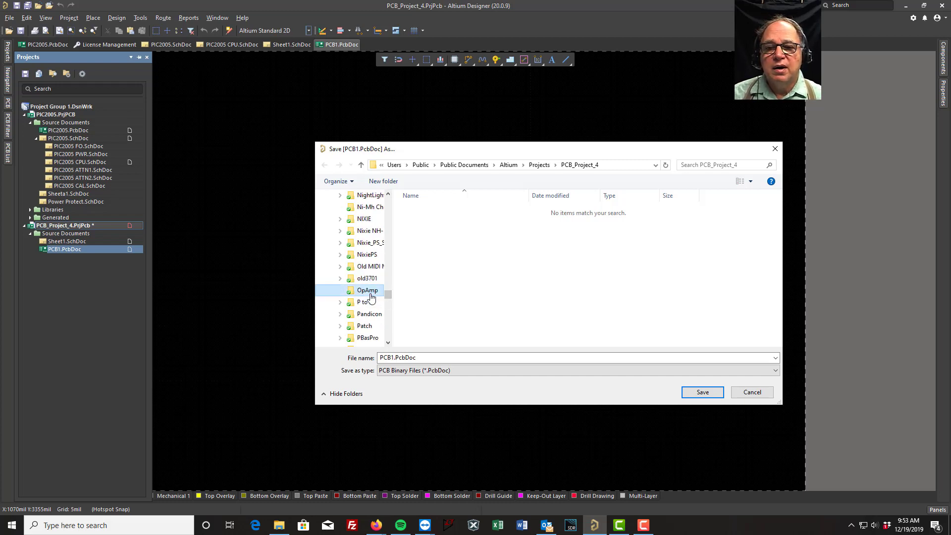
{"action": "left_click", "coordinate": [366, 292]}
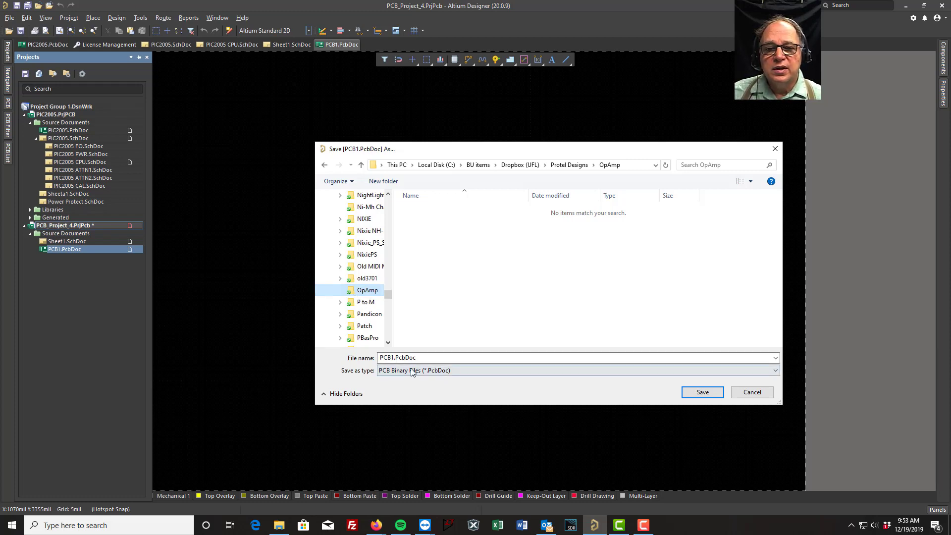
Step: Name the PCB document Opamp.PcbDoc and save it in the OpAmp folder
{"action": "left_click", "coordinate": [394, 358]}
{"action": "left_click", "coordinate": [395, 358]}
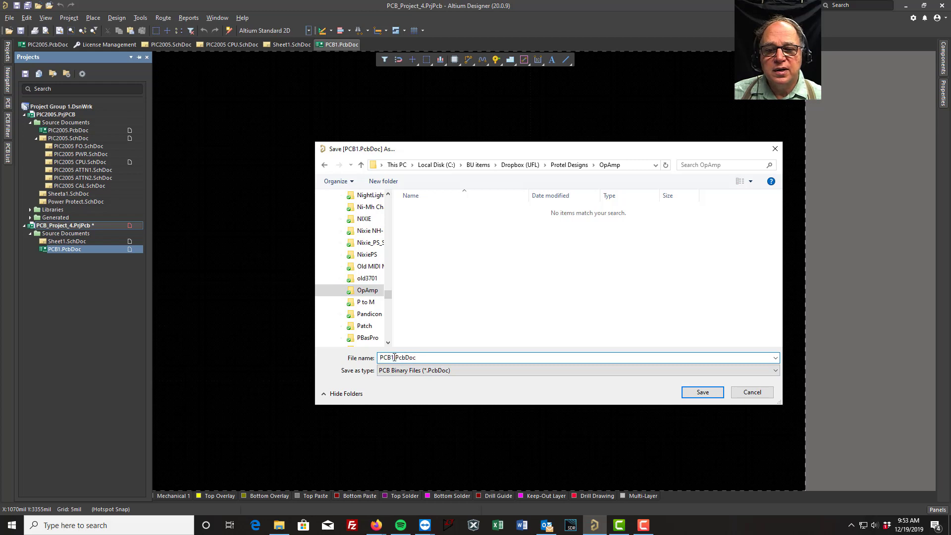
{"action": "left_click_drag", "start_coordinate": [394, 358], "coordinate": [374, 361]}
{"action": "type", "text": "Opamp"}
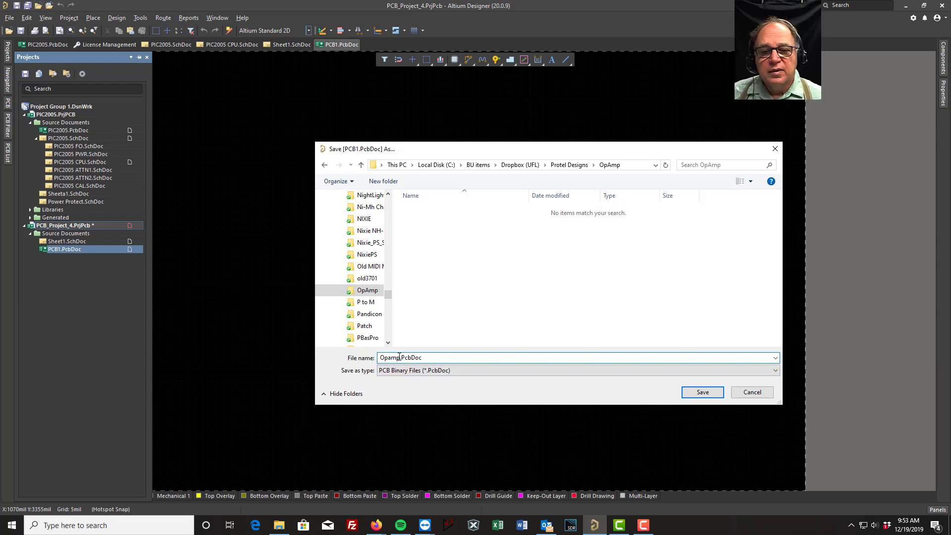
{"action": "left_click_drag", "start_coordinate": [399, 357], "coordinate": [369, 360]}
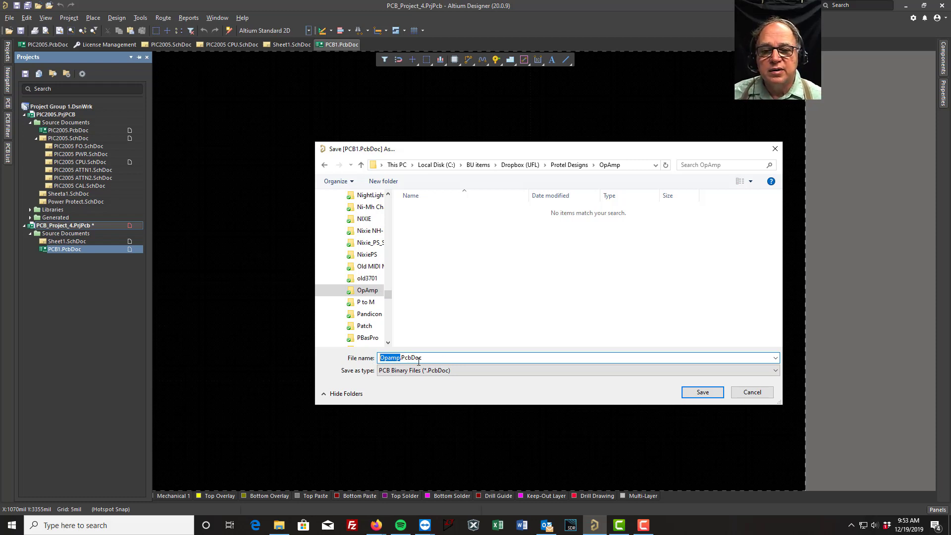
{"action": "left_click", "coordinate": [702, 392]}
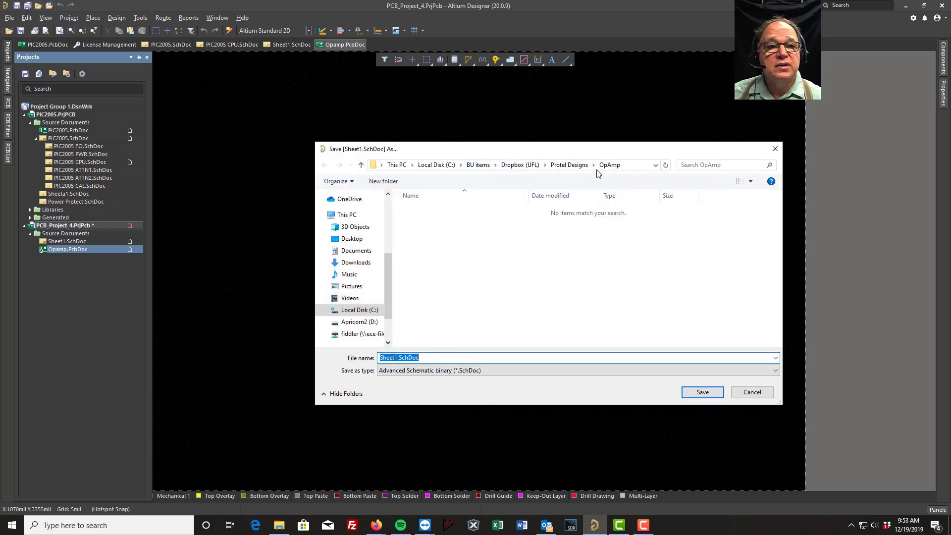
Step: Save the schematic sheet as Opamp.SchDoc in the same OpAmp folder
{"action": "left_click", "coordinate": [397, 357]}
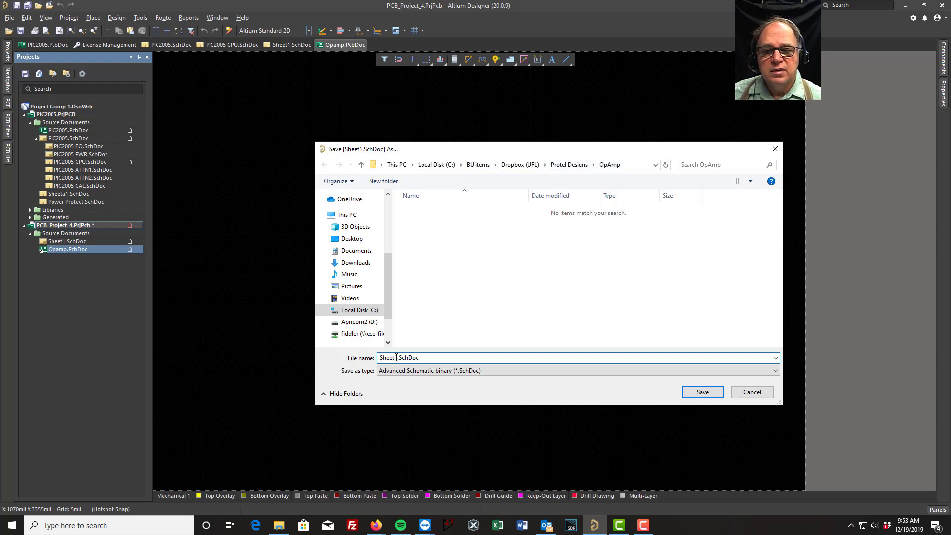
{"action": "double_click", "coordinate": [398, 358]}
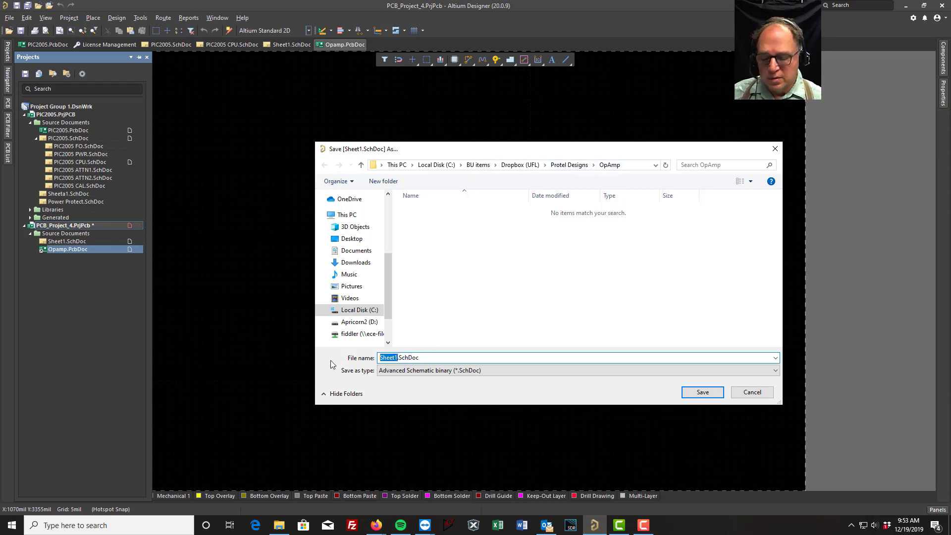
{"action": "type", "text": "Opamp"}
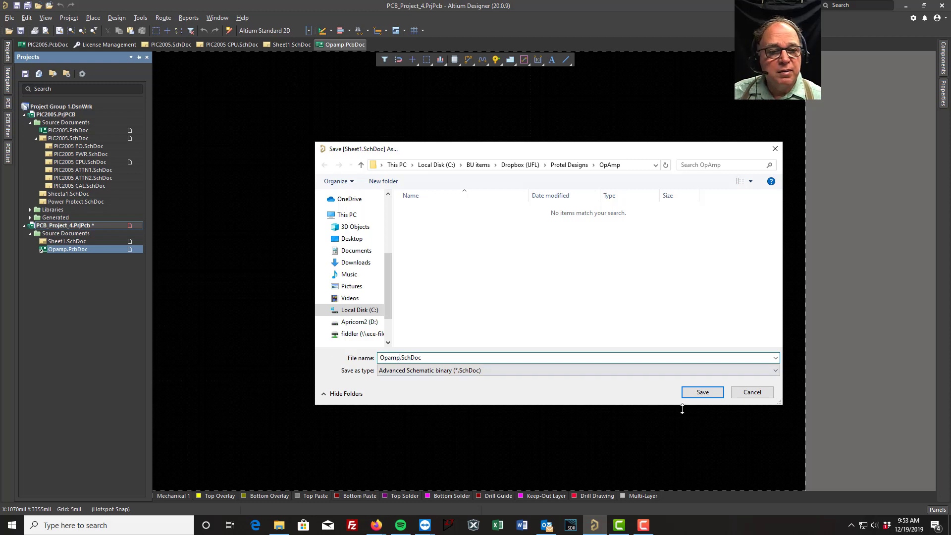
{"action": "left_click", "coordinate": [705, 391]}
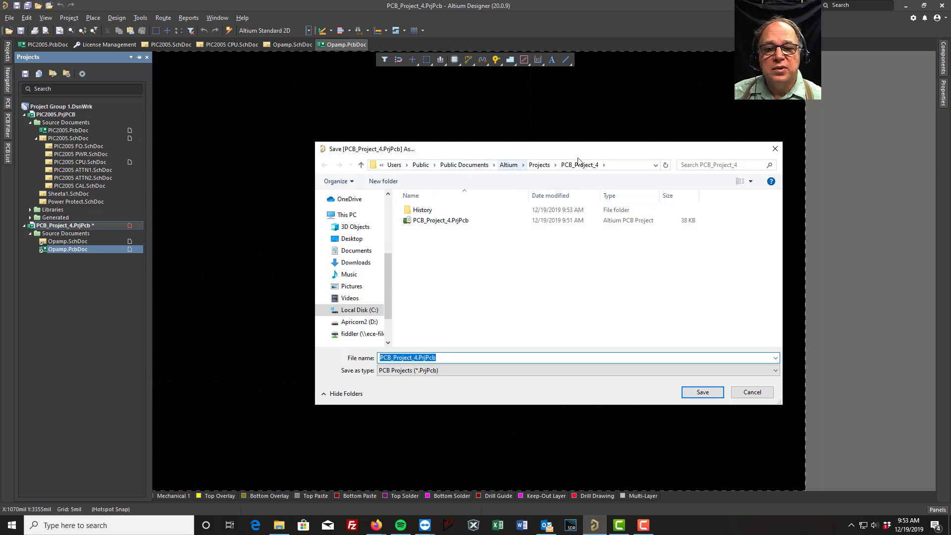
Step: Choose the OpAmp folder inside Dropbox's Protel Designs as the save location for the PCB_Project_4 project
{"action": "left_click", "coordinate": [324, 310]}
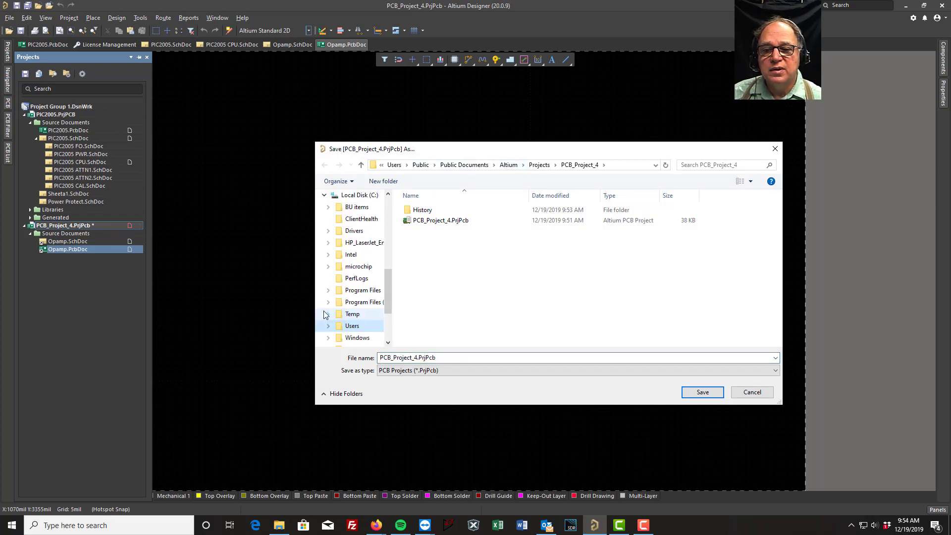
{"action": "left_click", "coordinate": [328, 208]}
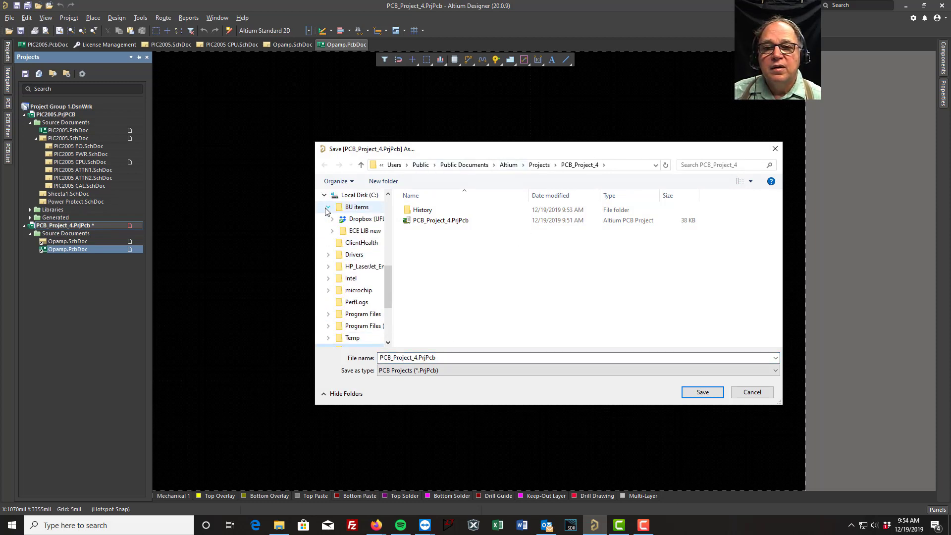
{"action": "left_click", "coordinate": [329, 219]}
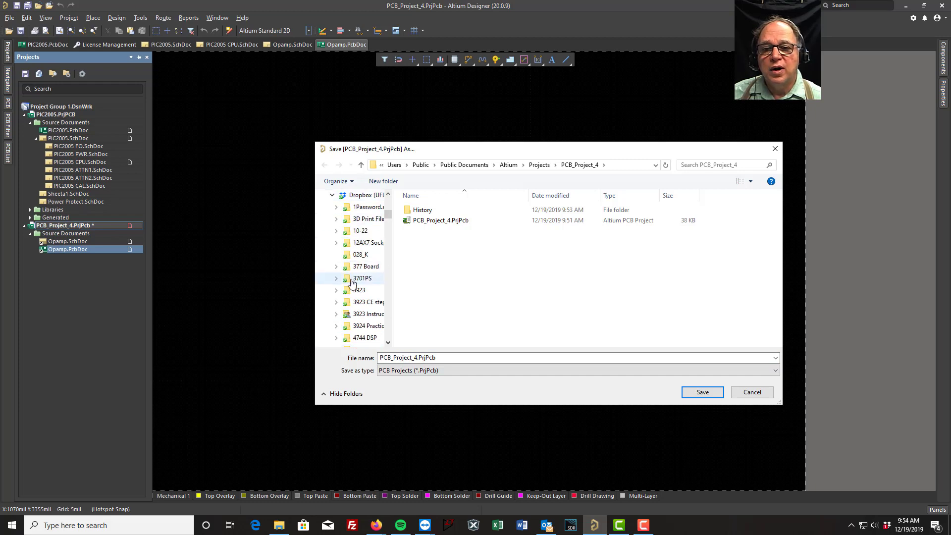
{"action": "left_click_drag", "start_coordinate": [388, 221], "coordinate": [389, 300]}
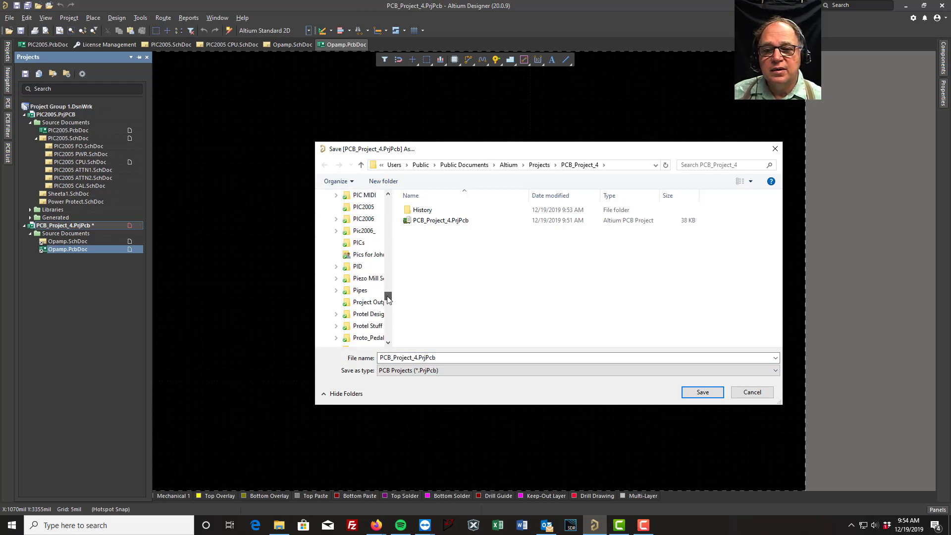
{"action": "left_click", "coordinate": [336, 314]}
{"action": "left_click_drag", "start_coordinate": [391, 247], "coordinate": [393, 301]}
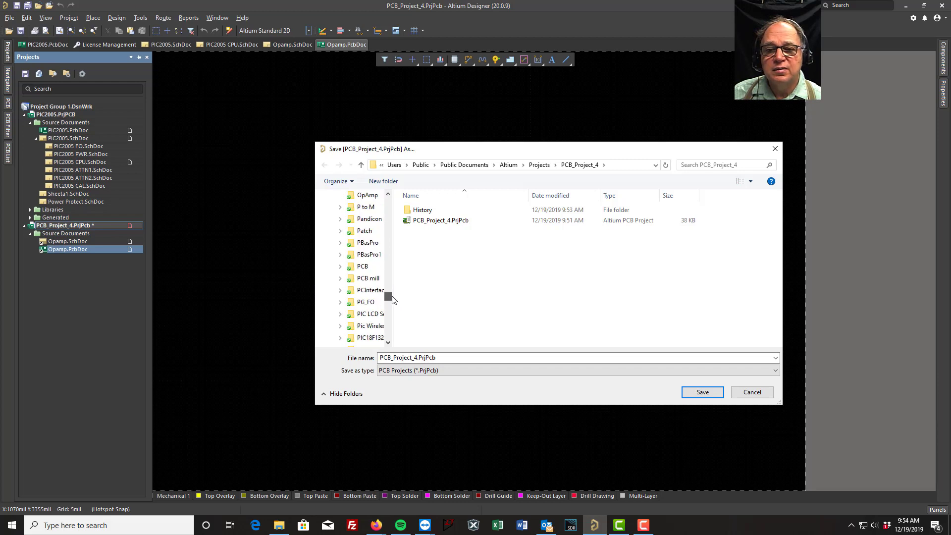
{"action": "left_click", "coordinate": [355, 198]}
Step: Name the project file Opamp.PrjPcb and save it in the OpAmp folder
{"action": "left_click", "coordinate": [415, 358]}
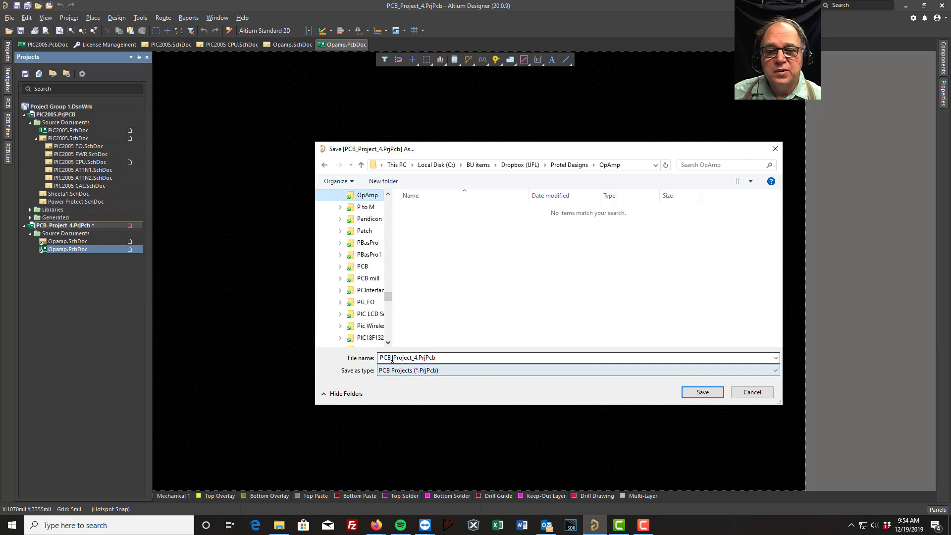
{"action": "left_click", "coordinate": [415, 357]}
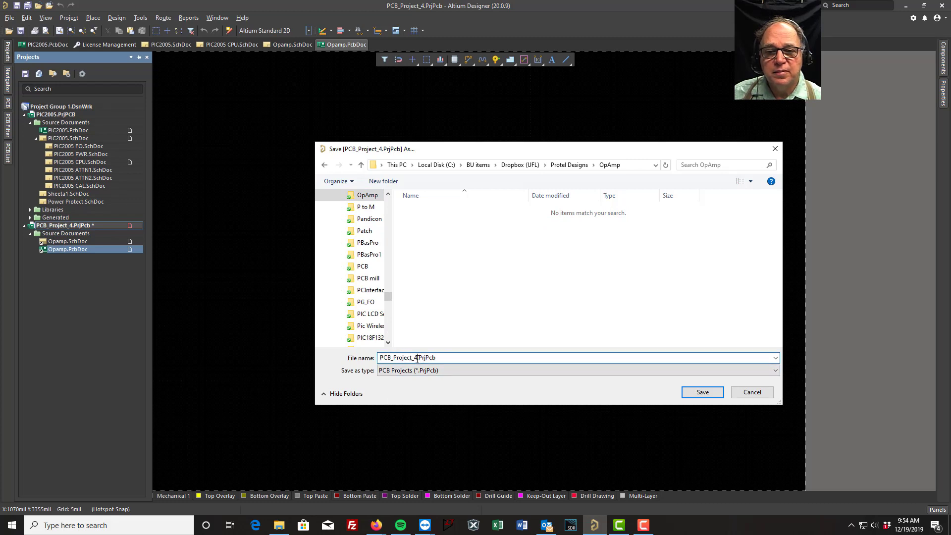
{"action": "left_click_drag", "start_coordinate": [418, 358], "coordinate": [362, 359]}
{"action": "type", "text": "Opamp"}
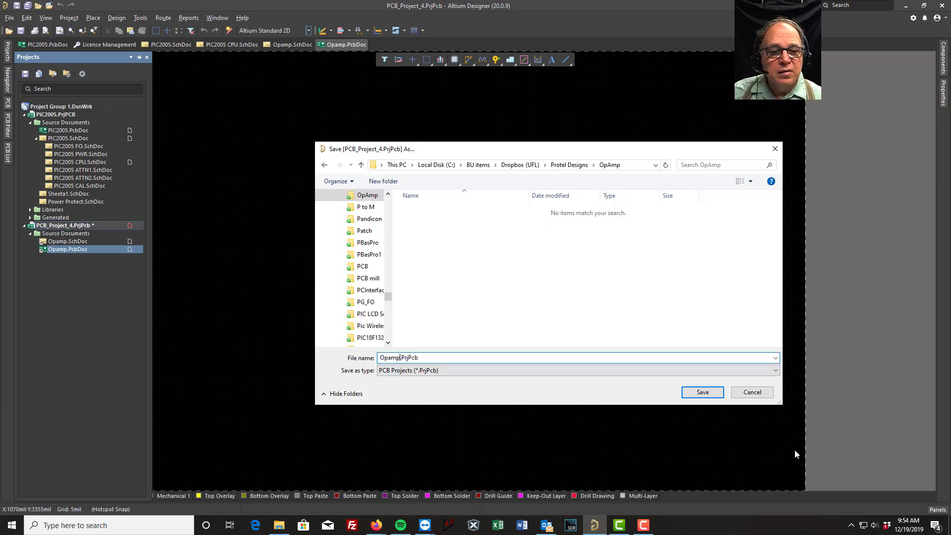
{"action": "left_click", "coordinate": [702, 395]}
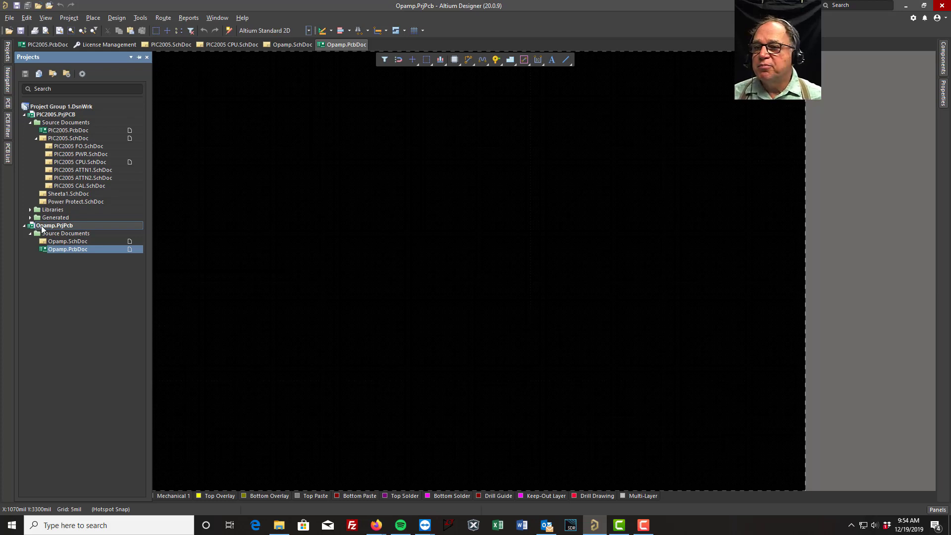
Step: Open Opamp.SchDoc and Opamp.PcbDoc in turn from the project, returning to the schematic sheet
{"action": "double_click", "coordinate": [59, 241]}
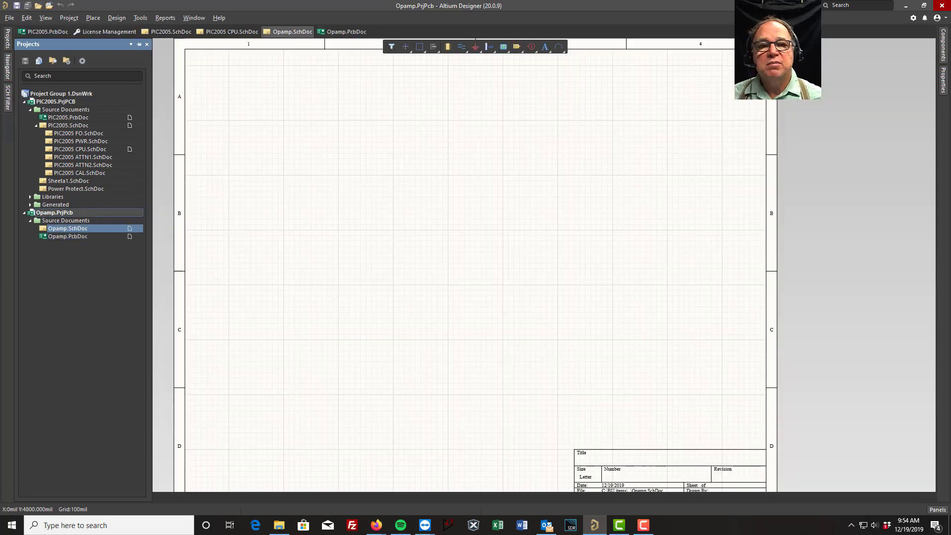
{"action": "double_click", "coordinate": [61, 238]}
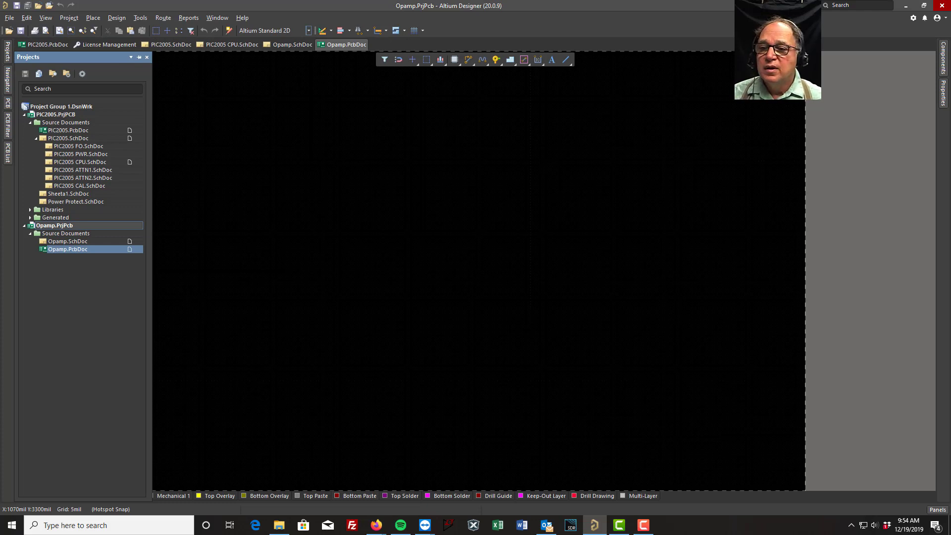
{"action": "double_click", "coordinate": [57, 242]}
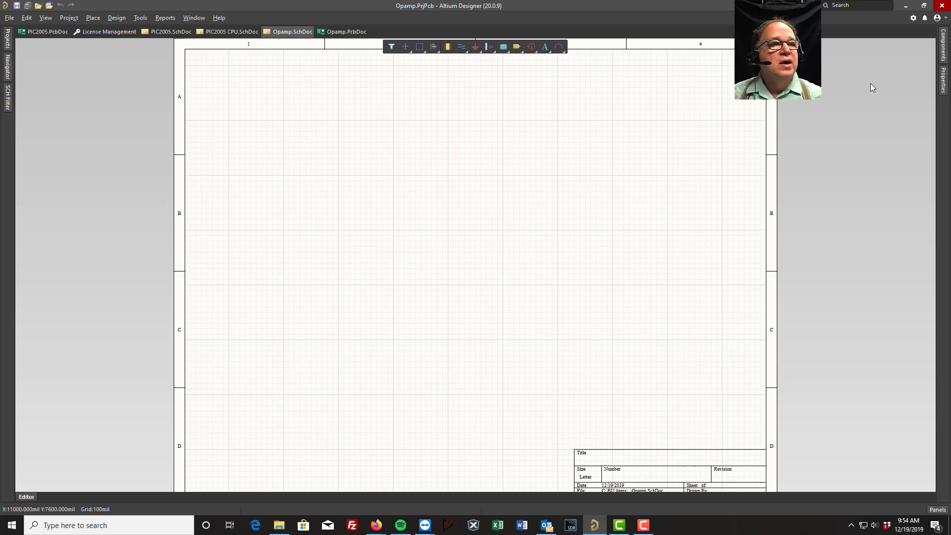
Step: Show the Components panel, close it, and bring it back beside the schematic sheet
{"action": "left_click", "coordinate": [942, 43]}
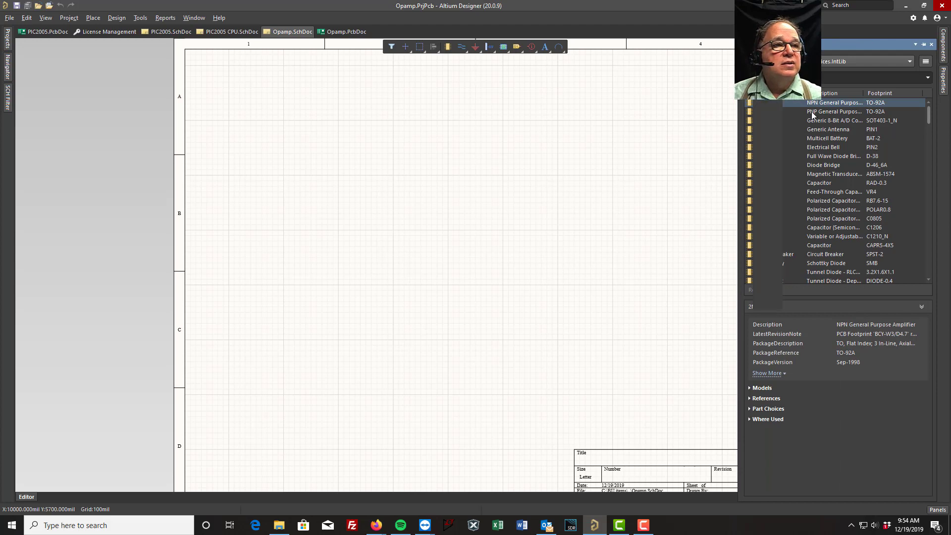
{"action": "left_click", "coordinate": [944, 43]}
{"action": "left_click", "coordinate": [944, 45]}
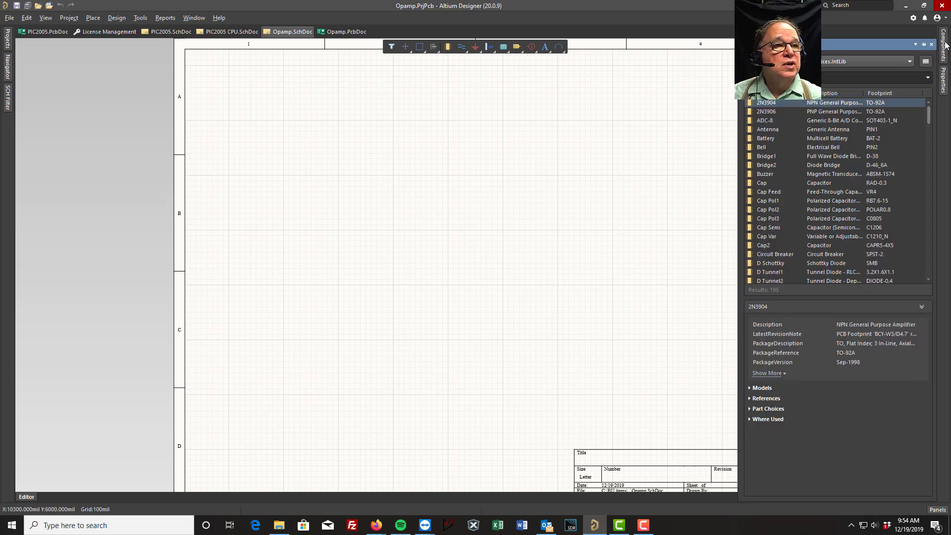
{"action": "left_click", "coordinate": [933, 45]}
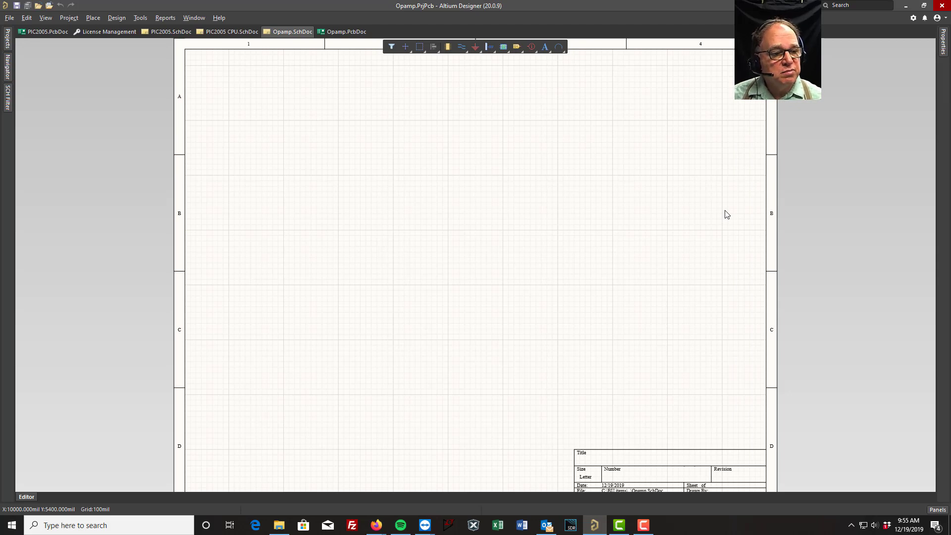
{"action": "left_click", "coordinate": [938, 510]}
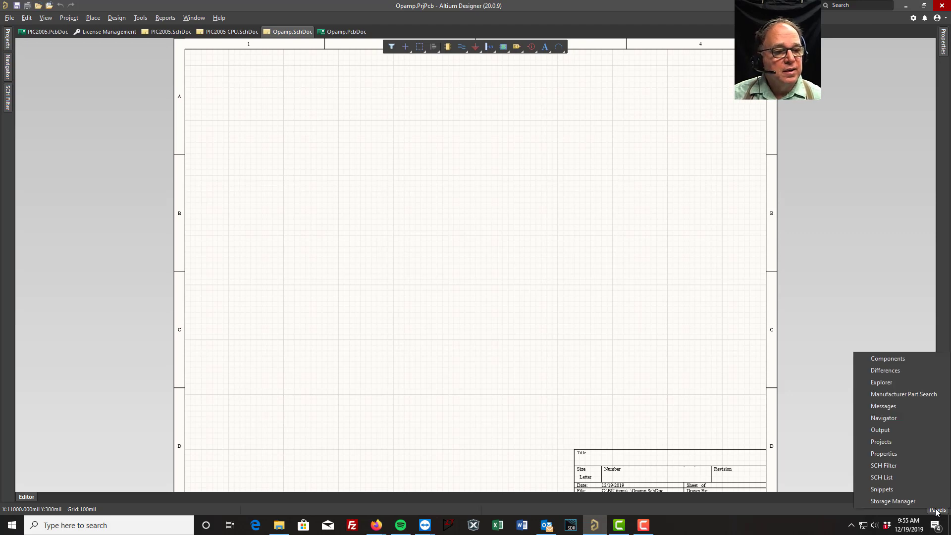
{"action": "left_click", "coordinate": [881, 358]}
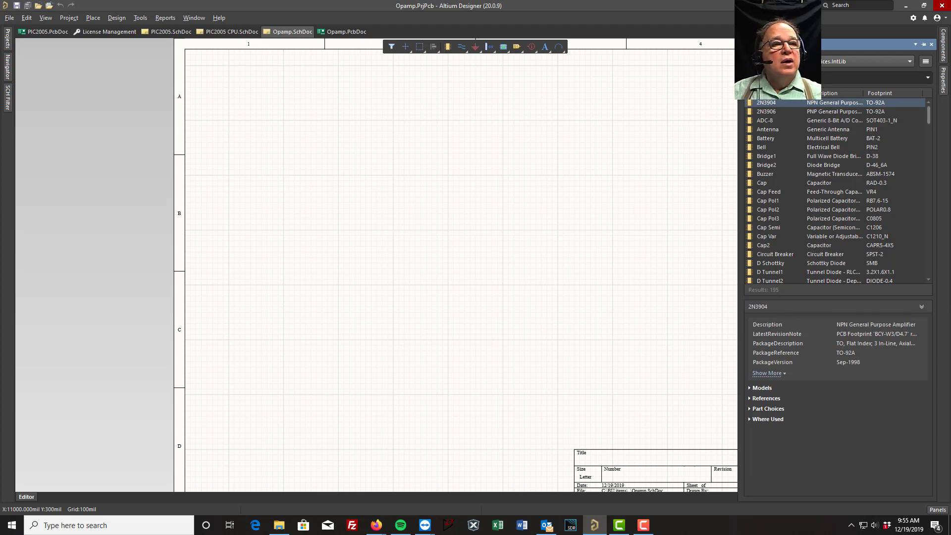
Step: Select the Devices.IntLib component library and narrow the column with the part names
{"action": "left_click", "coordinate": [911, 61]}
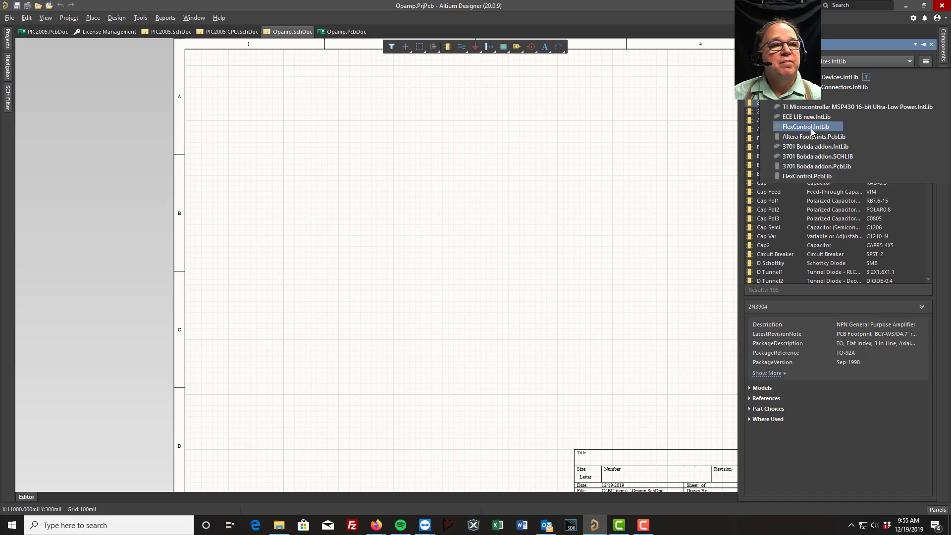
{"action": "left_click", "coordinate": [831, 79]}
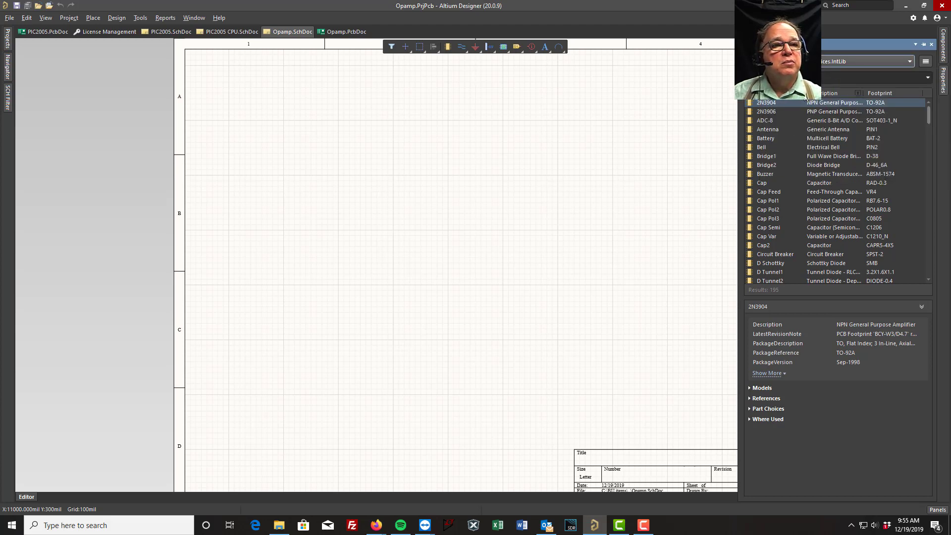
{"action": "mouse_move", "coordinate": [804, 93]}
{"action": "left_mouse_down"}
{"action": "mouse_move", "coordinate": [770, 93]}
{"action": "mouse_move", "coordinate": [796, 94]}
{"action": "left_mouse_up"}
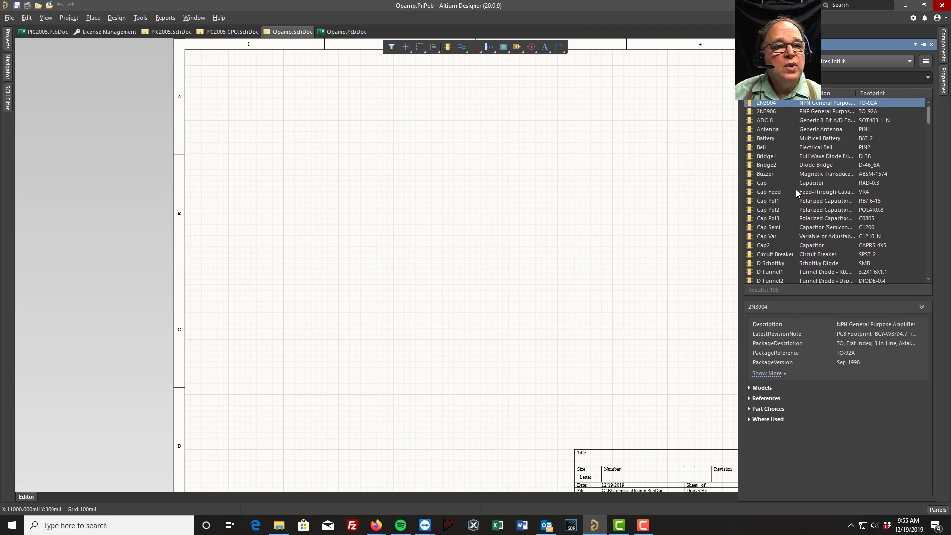
Step: Look through the library's parts, including 2N3906, Battery, Cap and the 5879, 12AU7 and 12AX7 tubes
{"action": "left_click", "coordinate": [775, 112]}
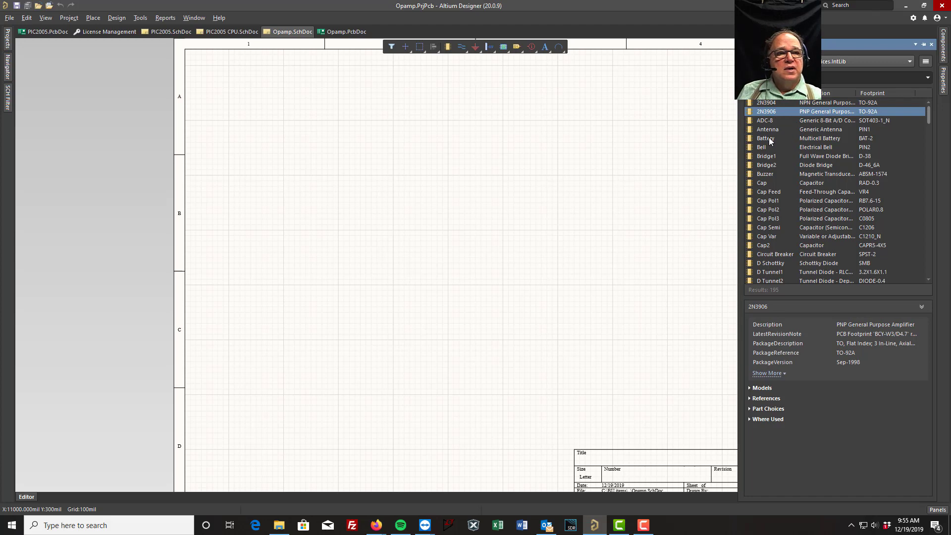
{"action": "left_click", "coordinate": [769, 137]}
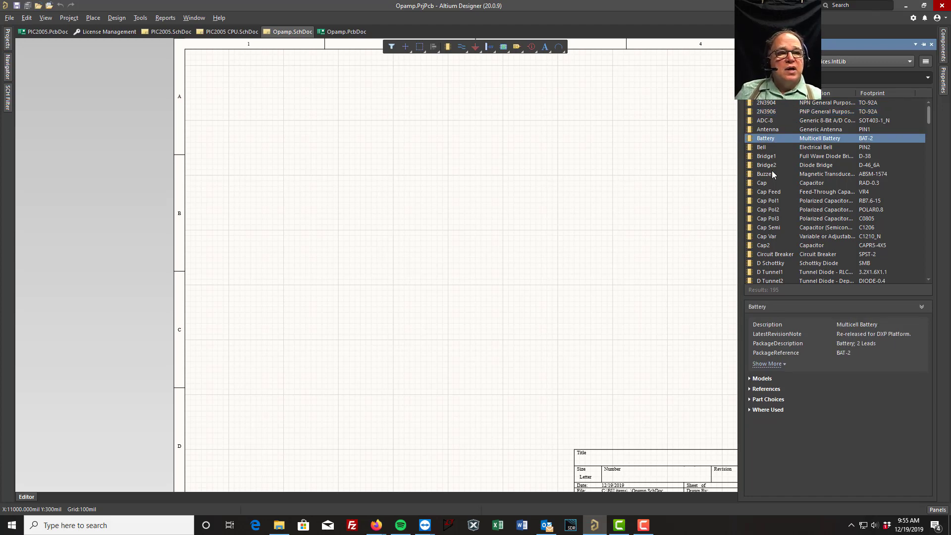
{"action": "left_click", "coordinate": [762, 183]}
{"action": "scroll", "coordinate": [773, 188], "scroll_direction": "down", "scroll_amount": 12}
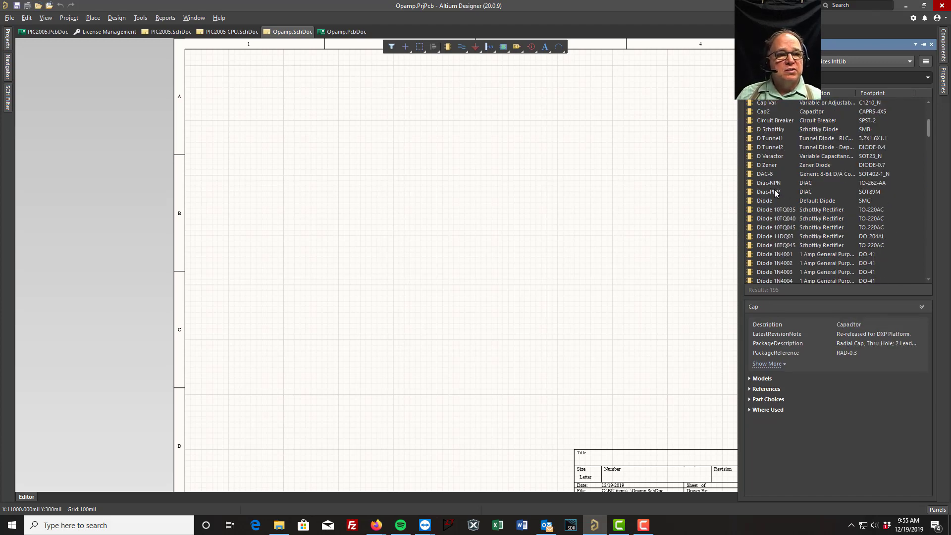
{"action": "scroll", "coordinate": [778, 195], "scroll_direction": "down", "scroll_amount": 5}
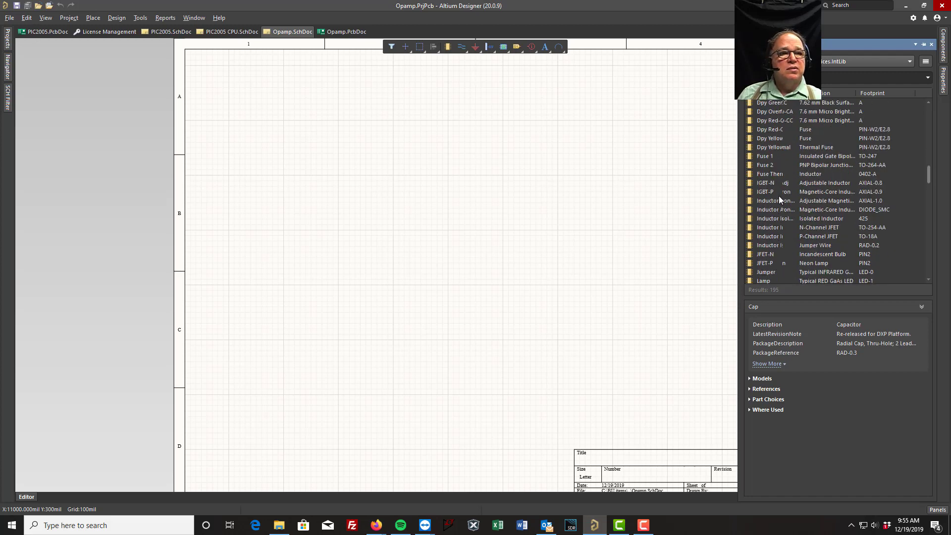
{"action": "scroll", "coordinate": [777, 195], "scroll_direction": "down", "scroll_amount": 12}
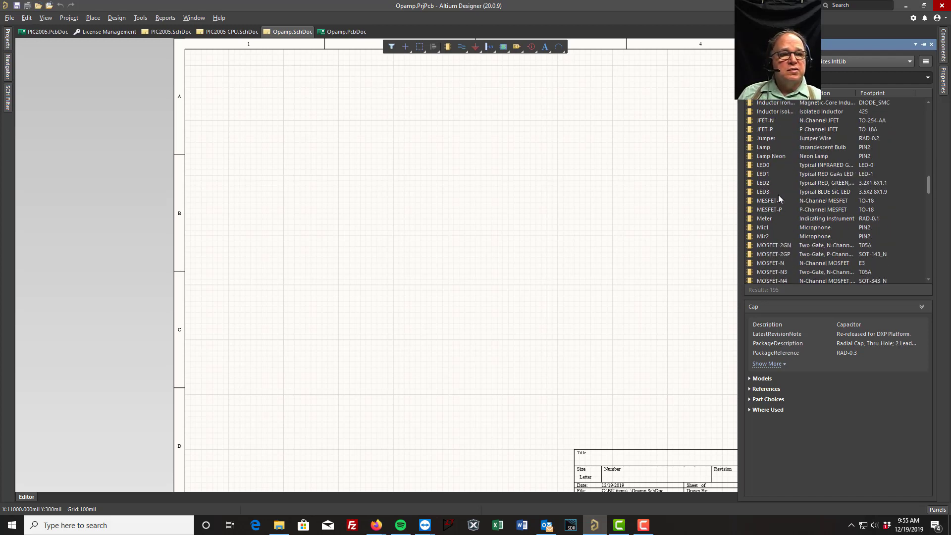
{"action": "left_click_drag", "start_coordinate": [930, 204], "coordinate": [930, 271]}
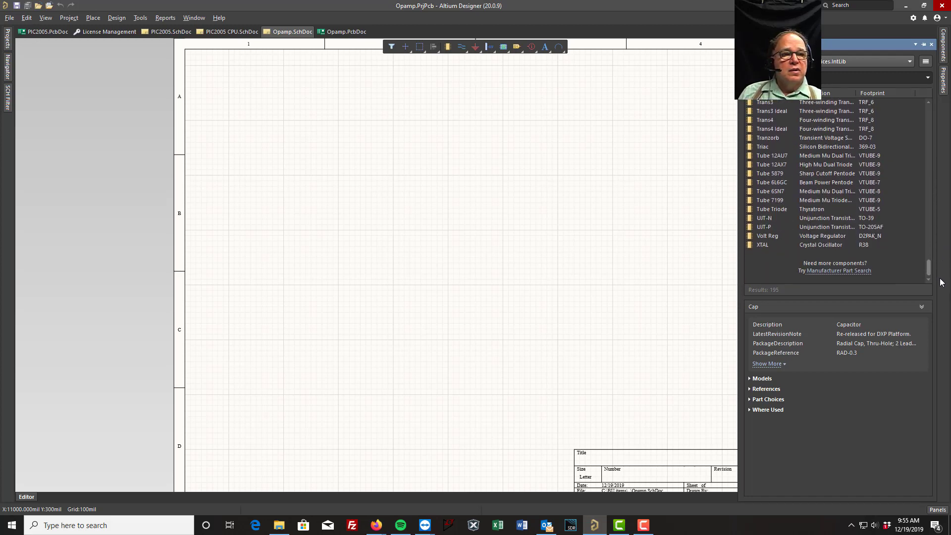
{"action": "left_click", "coordinate": [765, 173]}
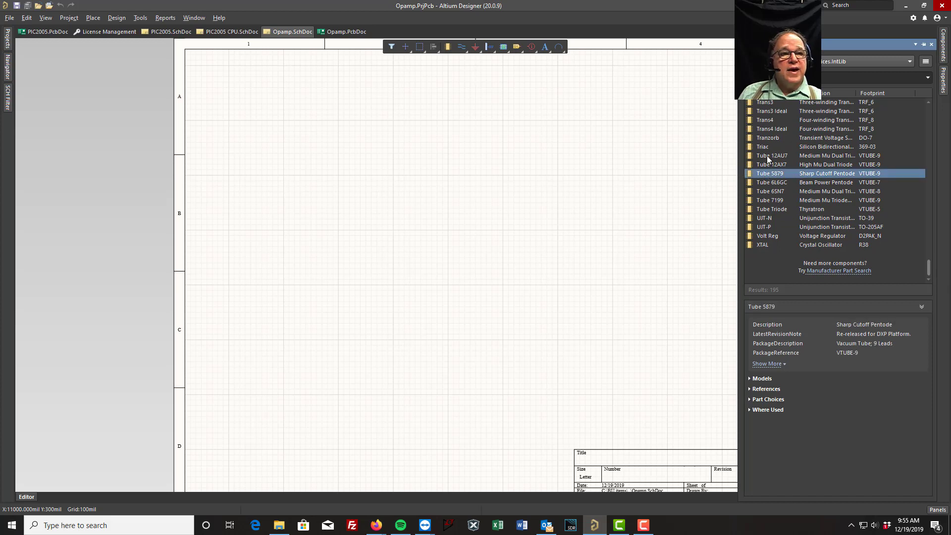
{"action": "left_click", "coordinate": [767, 155]}
{"action": "left_click", "coordinate": [763, 166]}
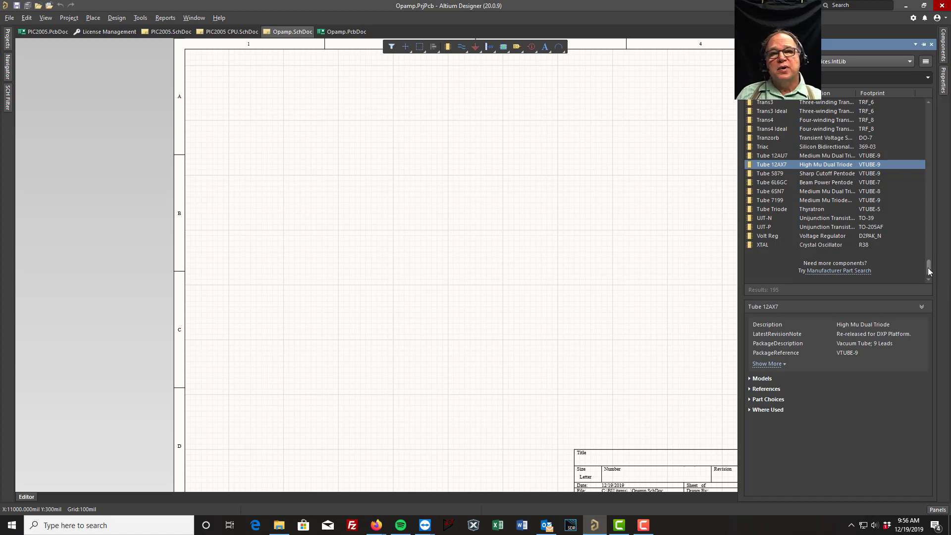
Step: Place one Op Amp from the component library near the middle of the schematic sheet, at about X 5400, Y 5400 mil
{"action": "left_click_drag", "start_coordinate": [930, 269], "coordinate": [930, 208]}
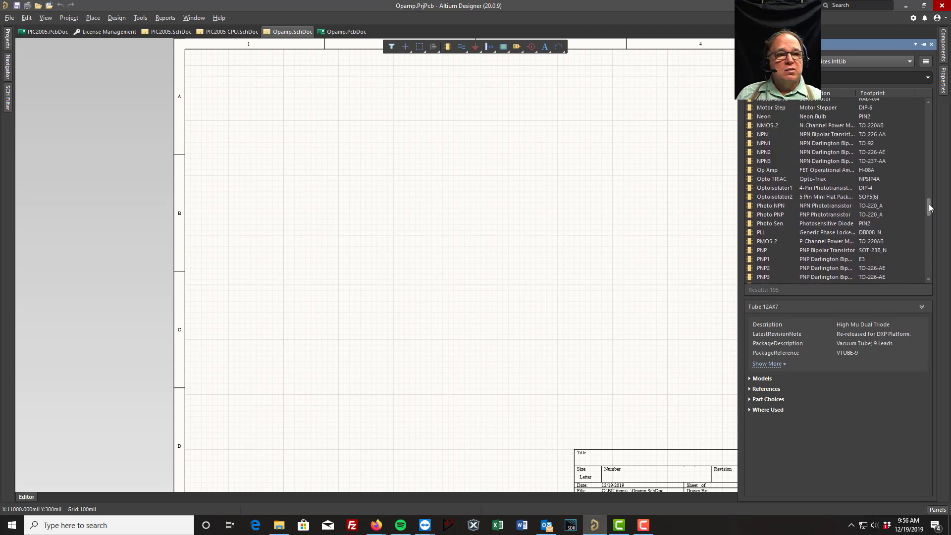
{"action": "left_click", "coordinate": [764, 170]}
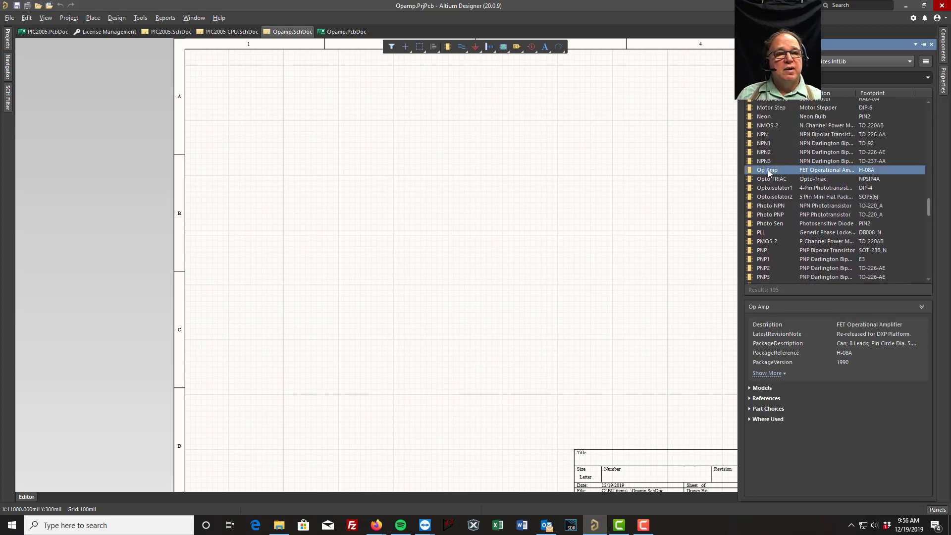
{"action": "right_click", "coordinate": [768, 170]}
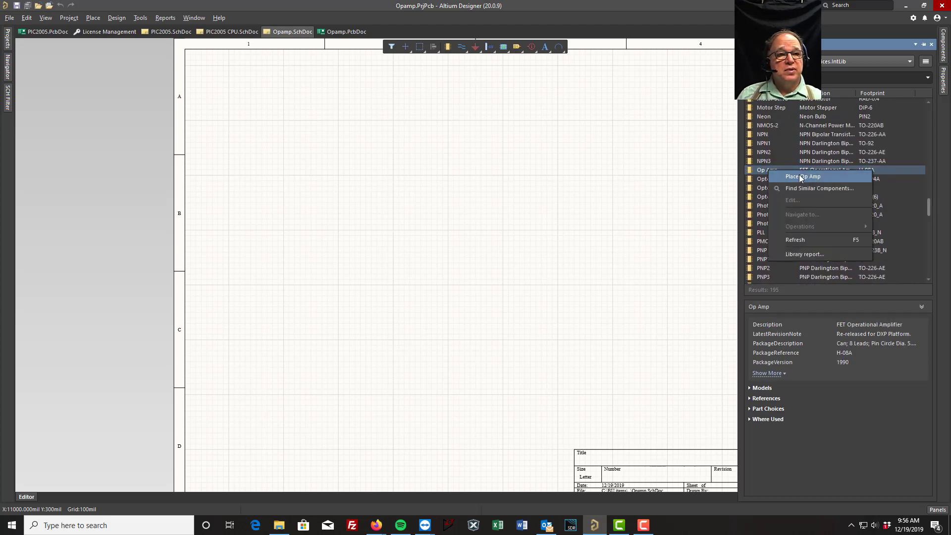
{"action": "left_click", "coordinate": [774, 173]}
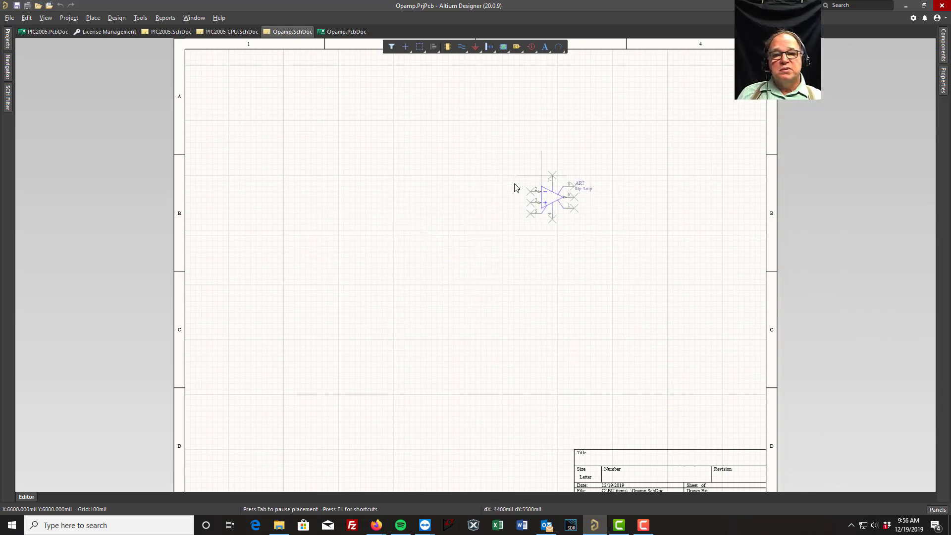
{"action": "key", "text": "Up"}
{"action": "key", "text": "Down"}
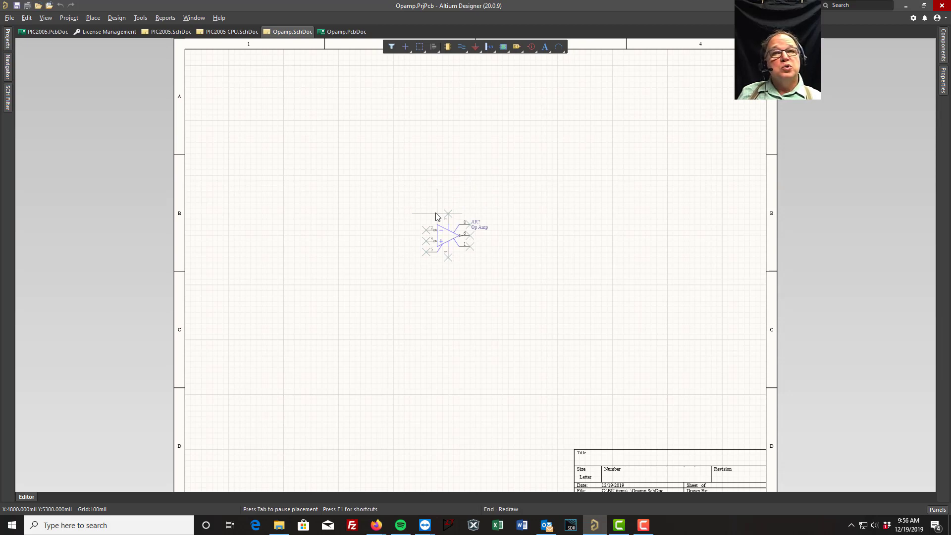
{"action": "scroll", "coordinate": [436, 217], "scroll_direction": "up", "scroll_amount": 4, "text": "ctrl"}
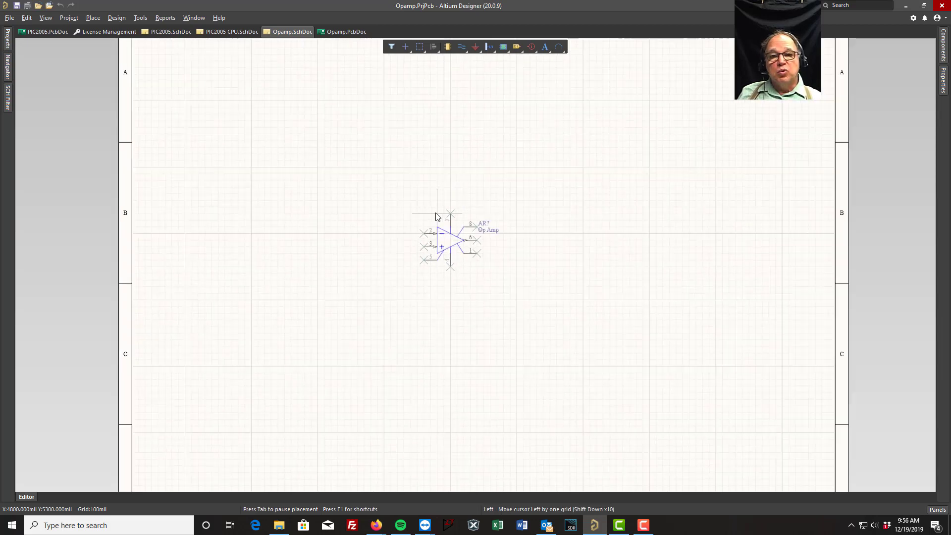
{"action": "scroll", "coordinate": [436, 217], "scroll_direction": "down", "scroll_amount": 3, "text": "ctrl"}
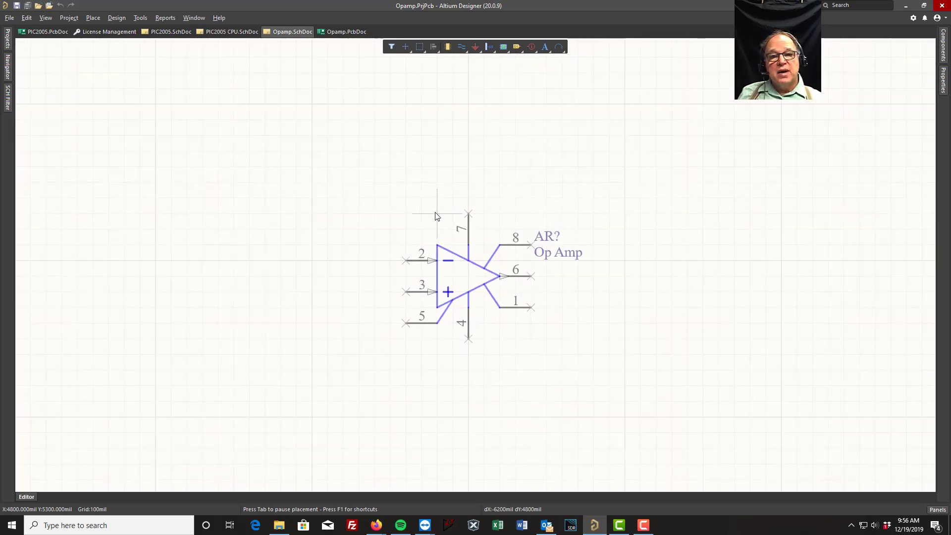
{"action": "scroll", "coordinate": [440, 218], "scroll_direction": "up", "scroll_amount": 4, "text": "ctrl"}
{"action": "scroll", "coordinate": [443, 219], "scroll_direction": "down", "scroll_amount": 3, "text": "ctrl"}
{"action": "scroll", "coordinate": [446, 218], "scroll_direction": "up", "scroll_amount": 3, "text": "ctrl"}
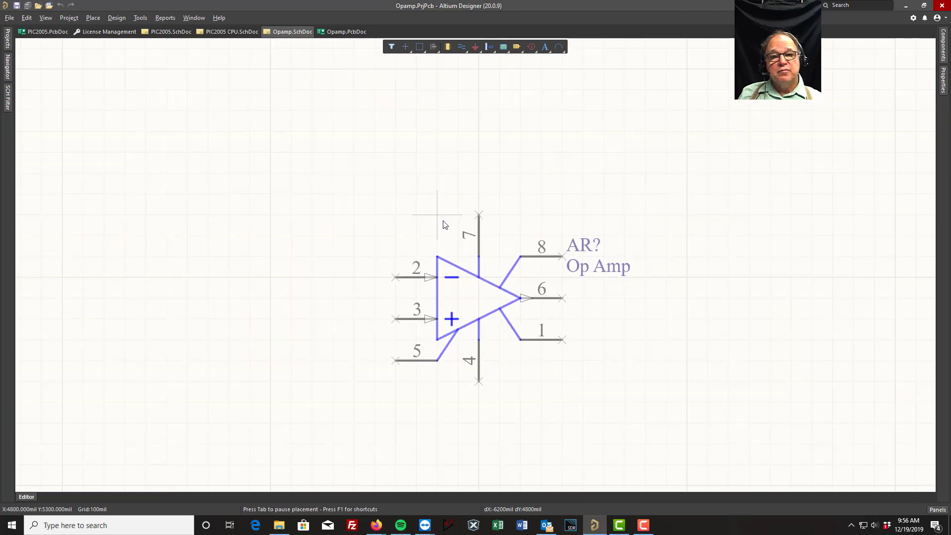
{"action": "scroll", "coordinate": [471, 208], "scroll_direction": "down", "scroll_amount": 4, "text": "ctrl"}
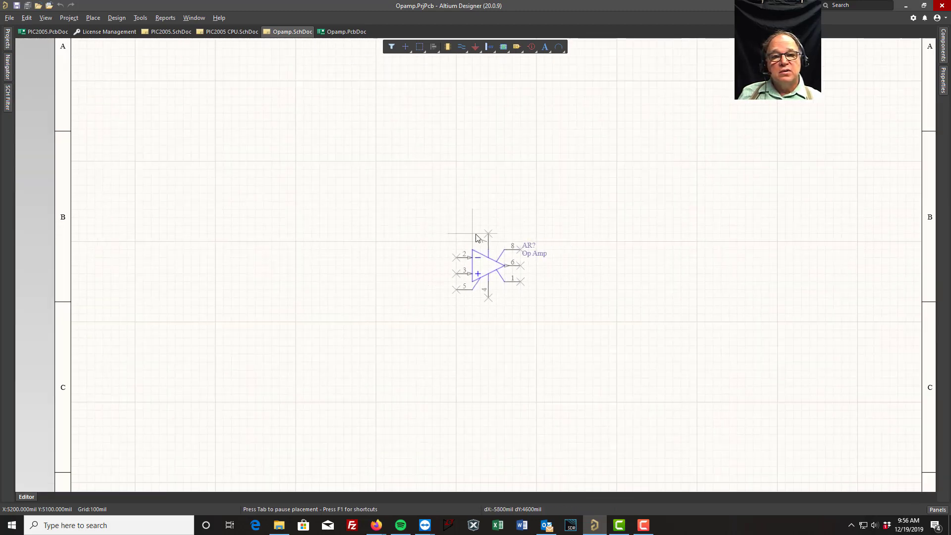
{"action": "scroll", "coordinate": [491, 232], "scroll_direction": "up", "scroll_amount": 1, "text": "ctrl"}
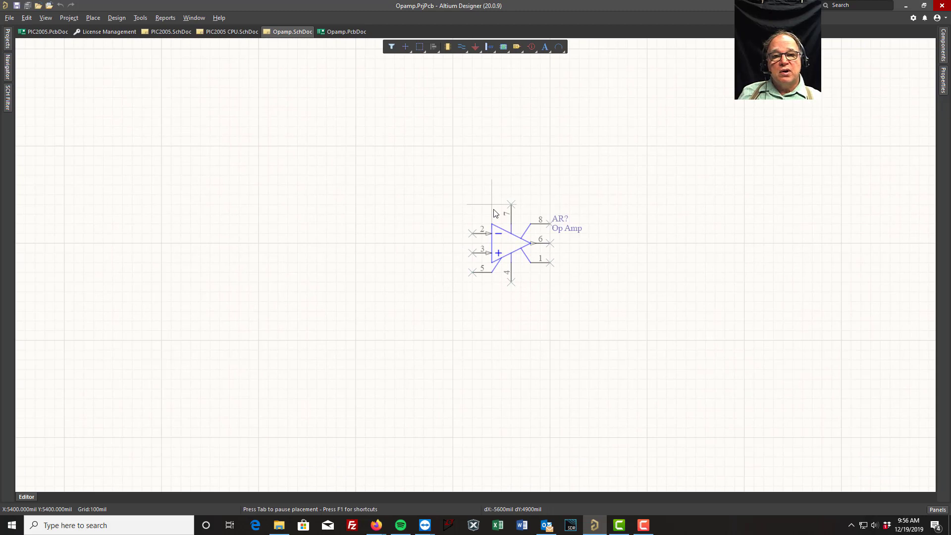
{"action": "left_click", "coordinate": [496, 213]}
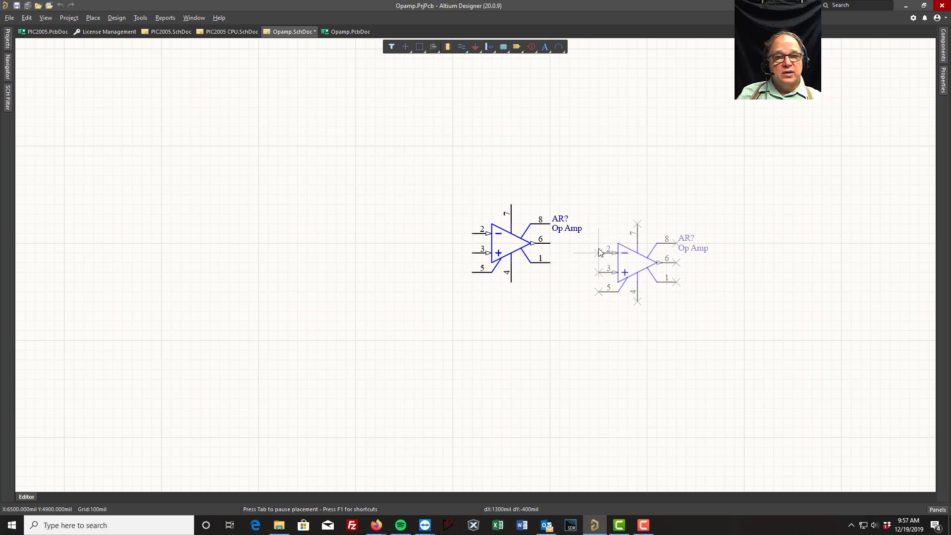
{"action": "right_click", "coordinate": [600, 252]}
{"action": "left_click", "coordinate": [596, 253]}
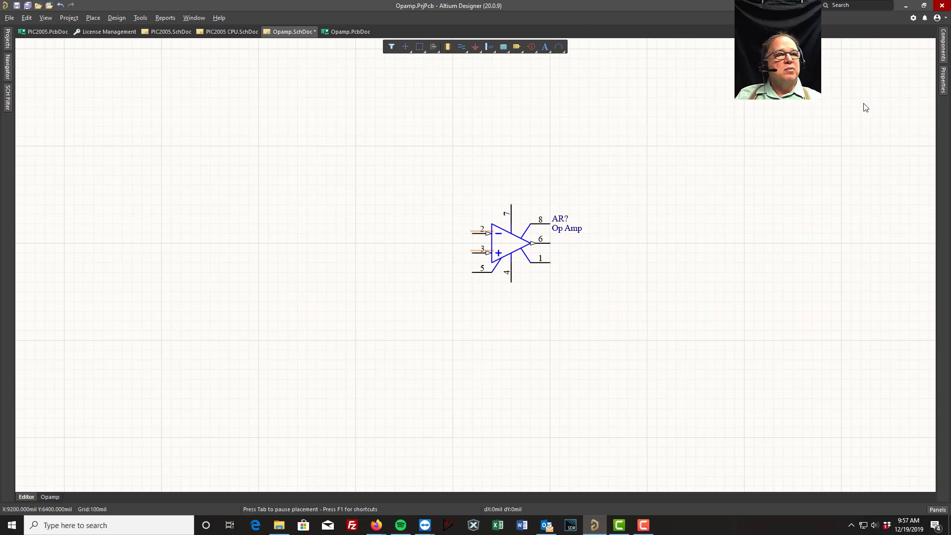
Step: Place a Res1 resistor from the library left of the op amp, in line with its inverting input pin 2
{"action": "left_click", "coordinate": [943, 47]}
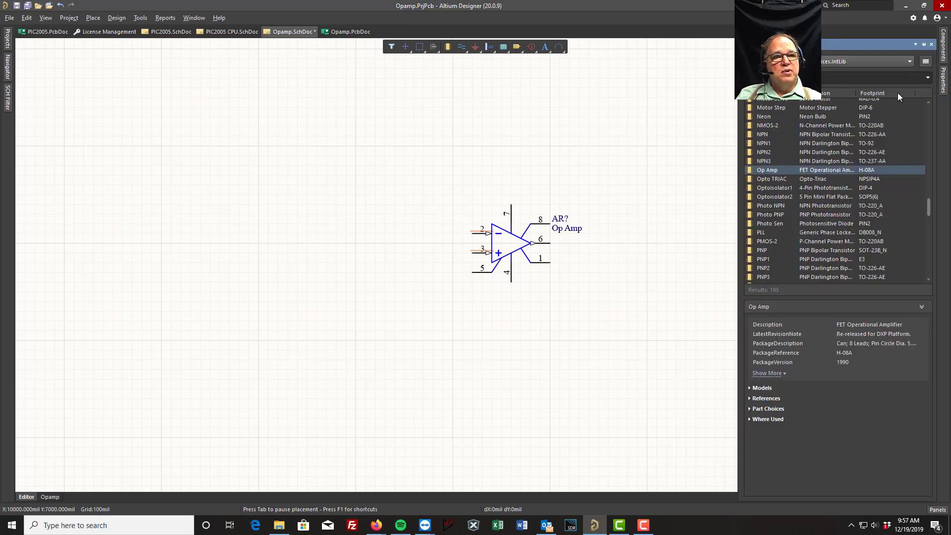
{"action": "scroll", "coordinate": [779, 195], "scroll_direction": "down", "scroll_amount": 4}
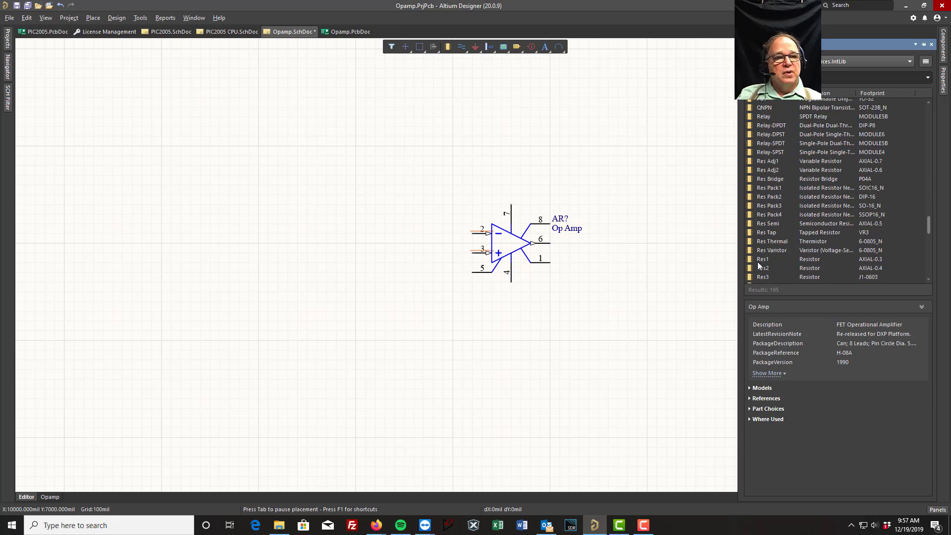
{"action": "left_click", "coordinate": [760, 260]}
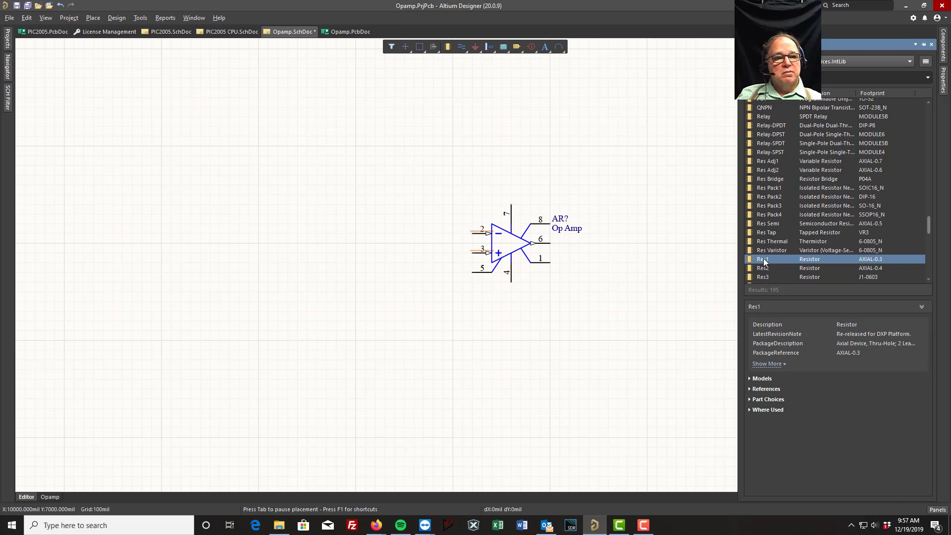
{"action": "double_click", "coordinate": [763, 260]}
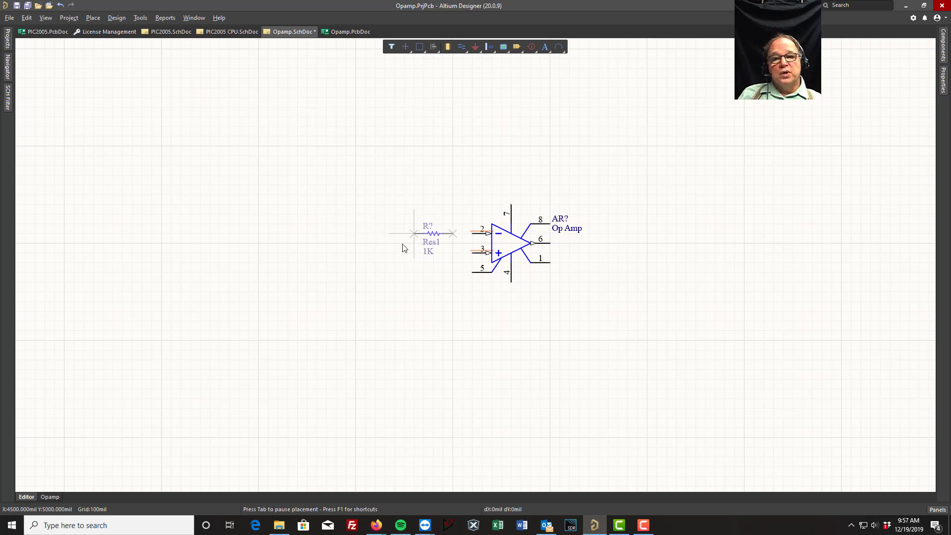
{"action": "left_click", "coordinate": [415, 235]}
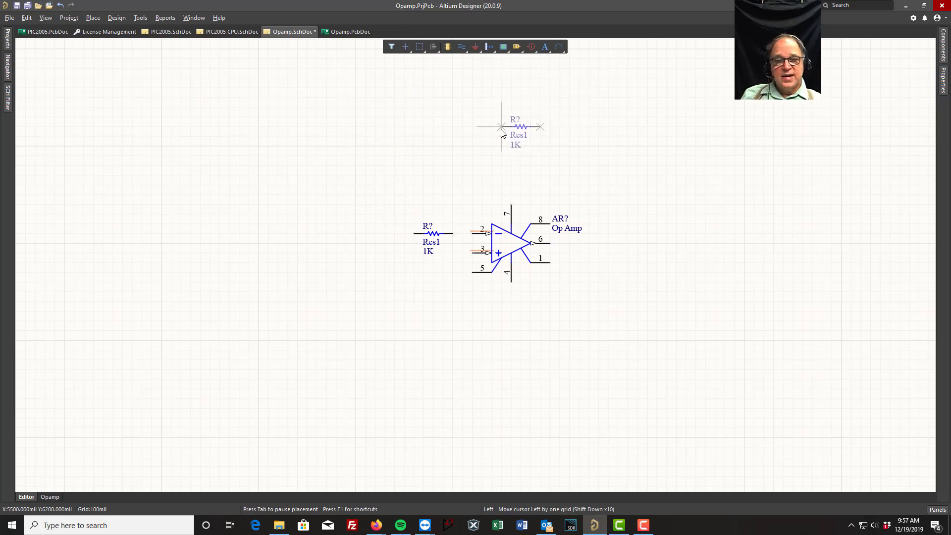
Step: Set the next Res1 resistor's value to 10K, place it above the op amp, and end the resistor placement
{"action": "key", "text": "Tab"}
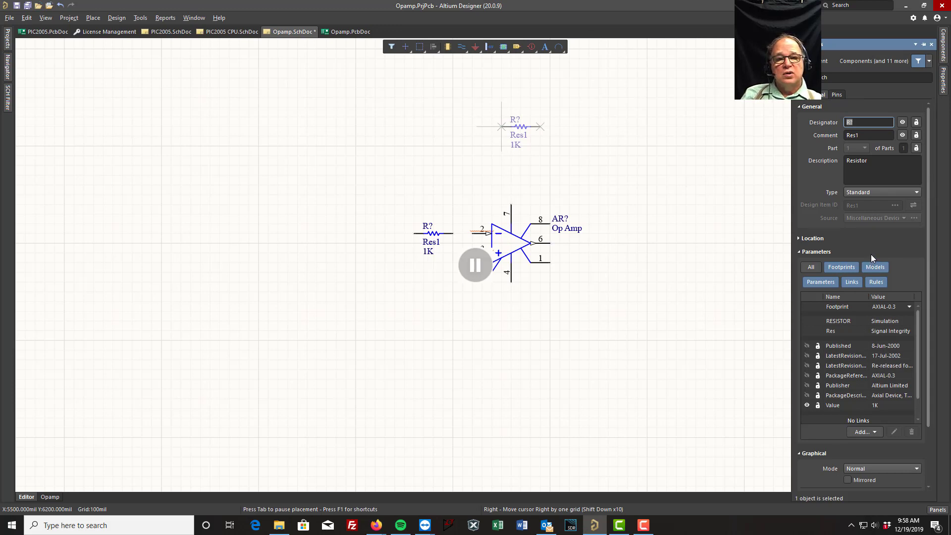
{"action": "left_click", "coordinate": [875, 405]}
{"action": "left_click", "coordinate": [884, 403]}
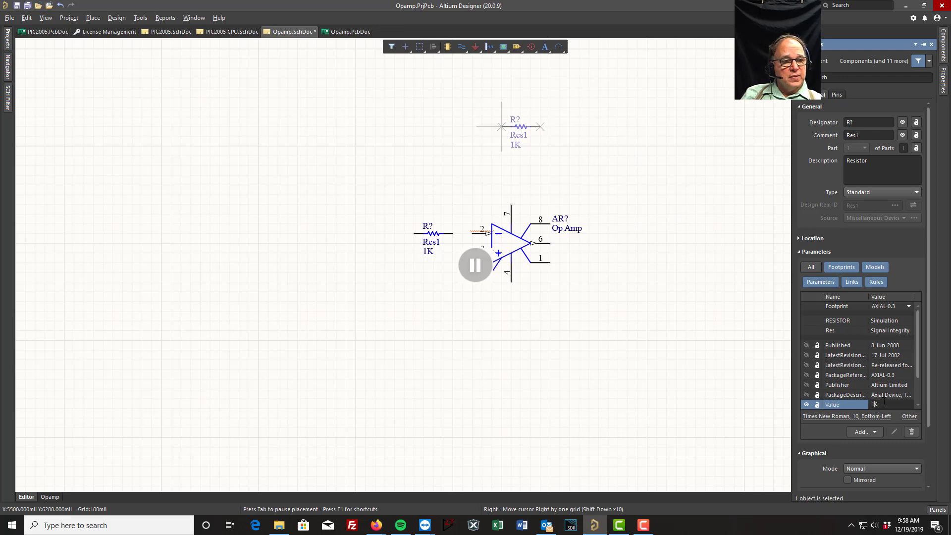
{"action": "type", "text": "0"}
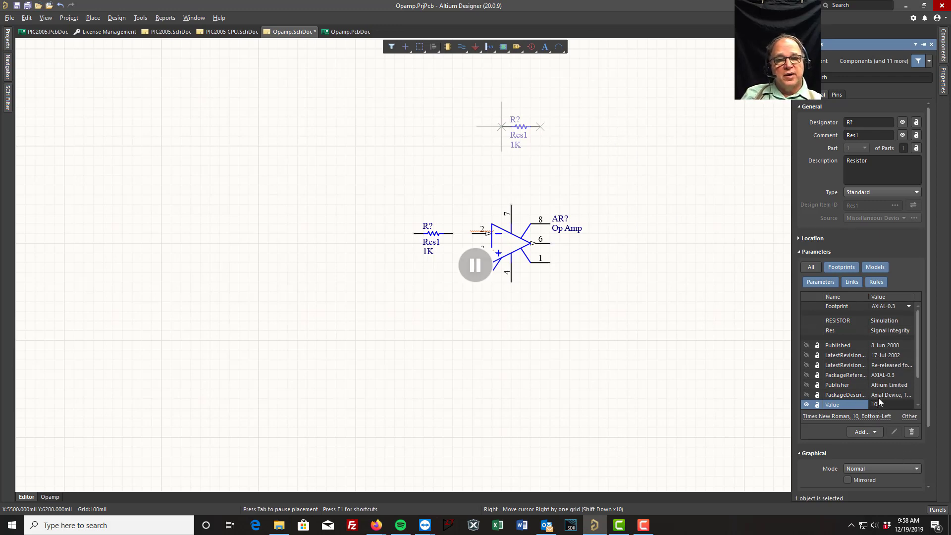
{"action": "left_click", "coordinate": [475, 266]}
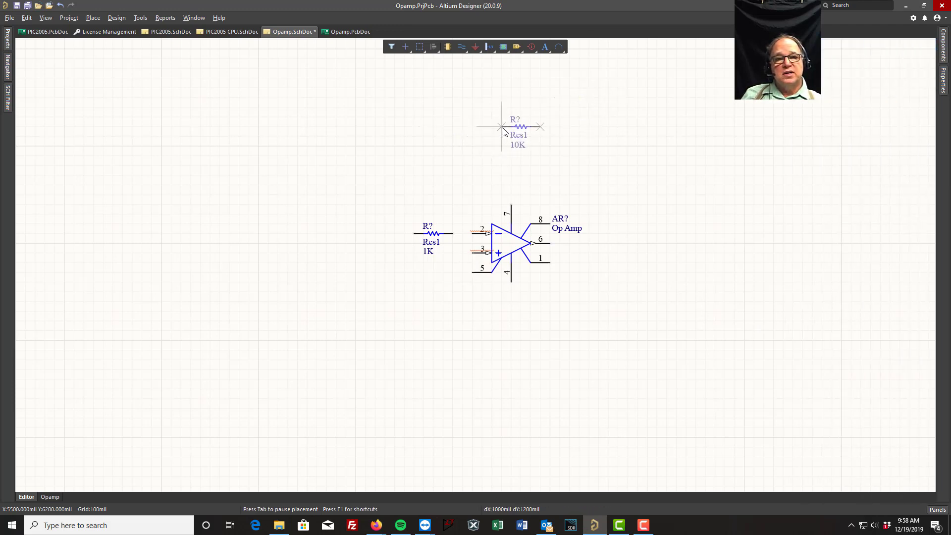
{"action": "left_click", "coordinate": [494, 141]}
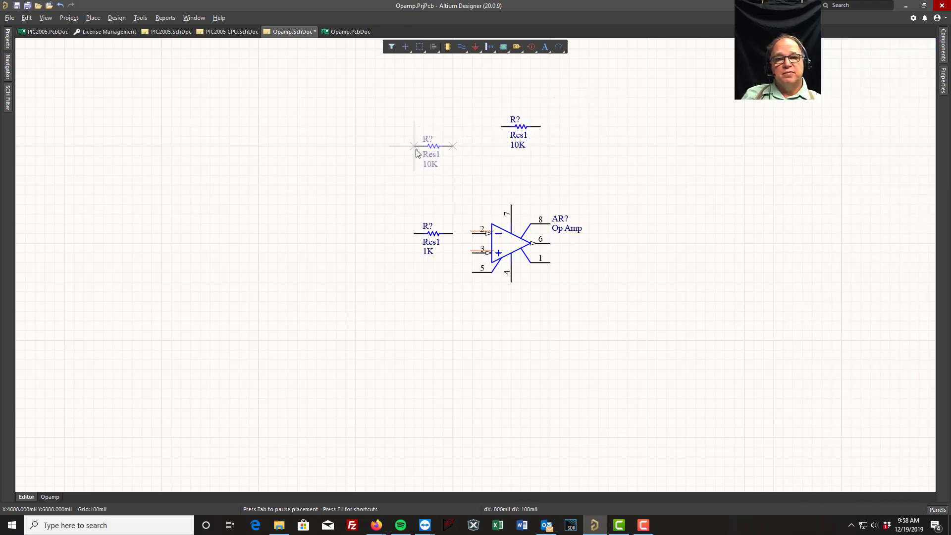
{"action": "key", "text": "Escape"}
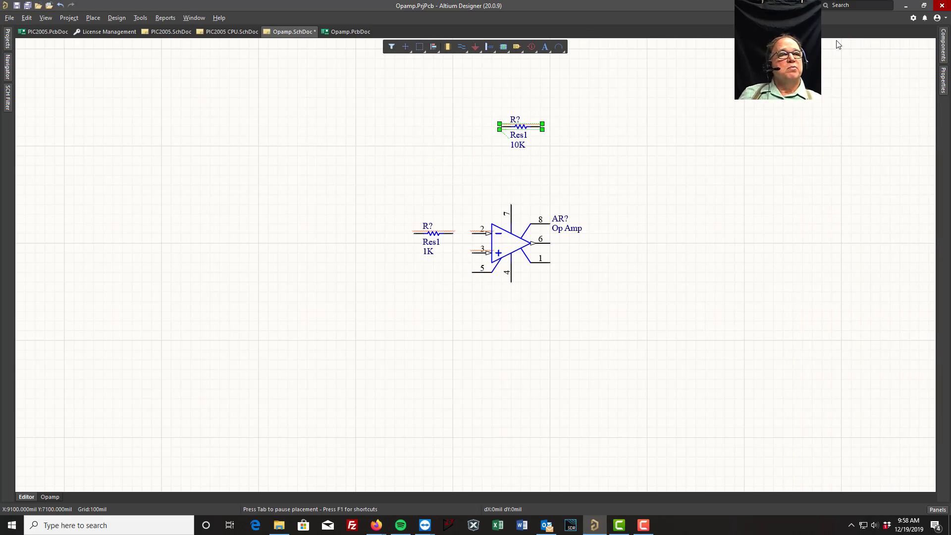
Step: Place a single Res3 chip resistor with a value of 50 to the right of the op amp, in line with output pin 6
{"action": "left_click", "coordinate": [943, 45]}
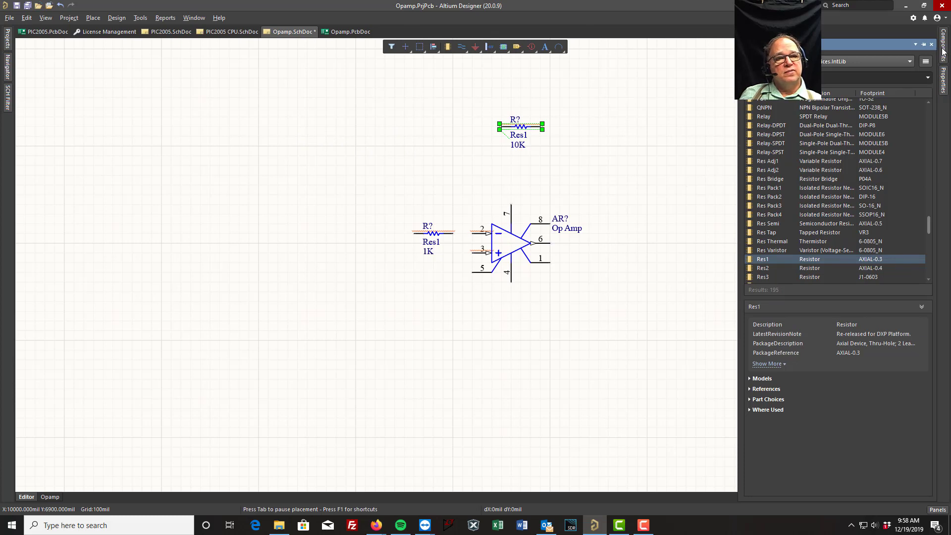
{"action": "left_click", "coordinate": [761, 278]}
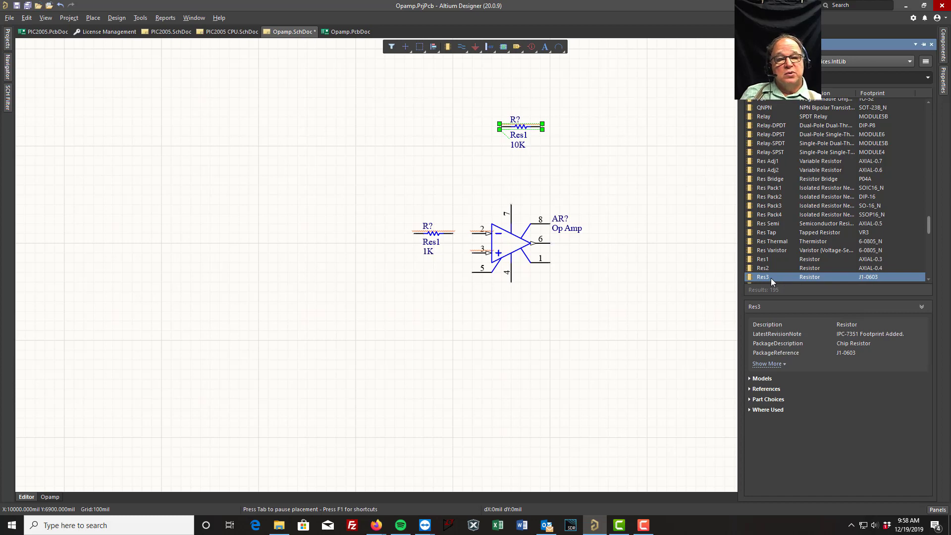
{"action": "left_click_drag", "start_coordinate": [774, 276], "coordinate": [653, 245]}
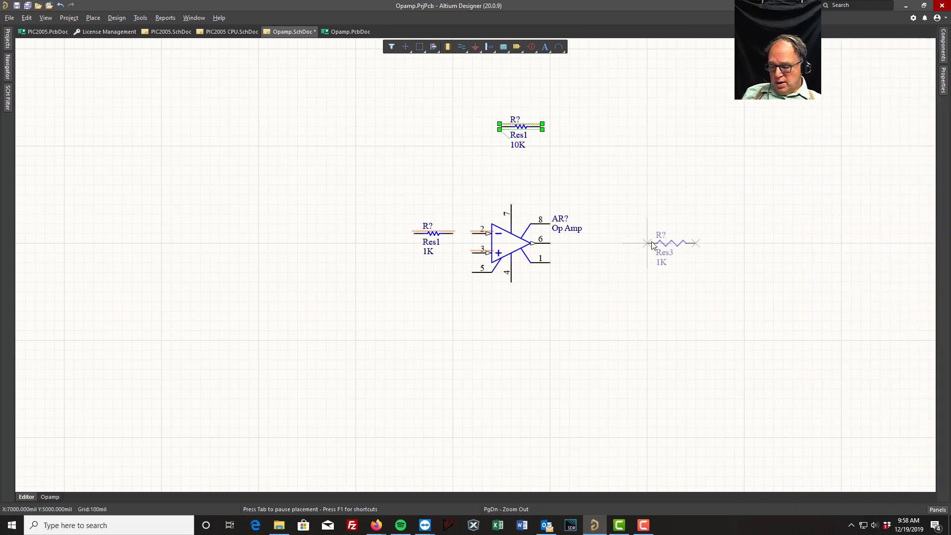
{"action": "key", "text": "Tab"}
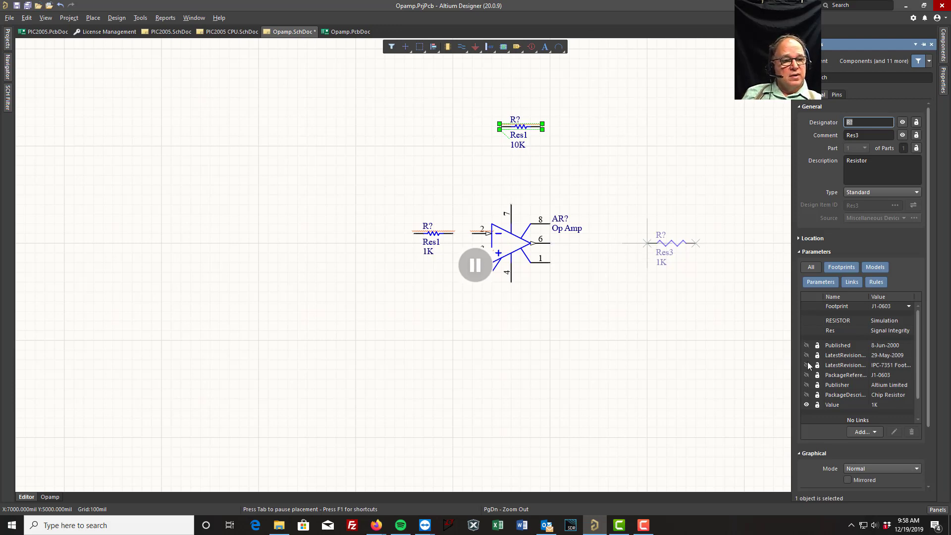
{"action": "double_click", "coordinate": [883, 404]}
{"action": "type", "text": "5"}
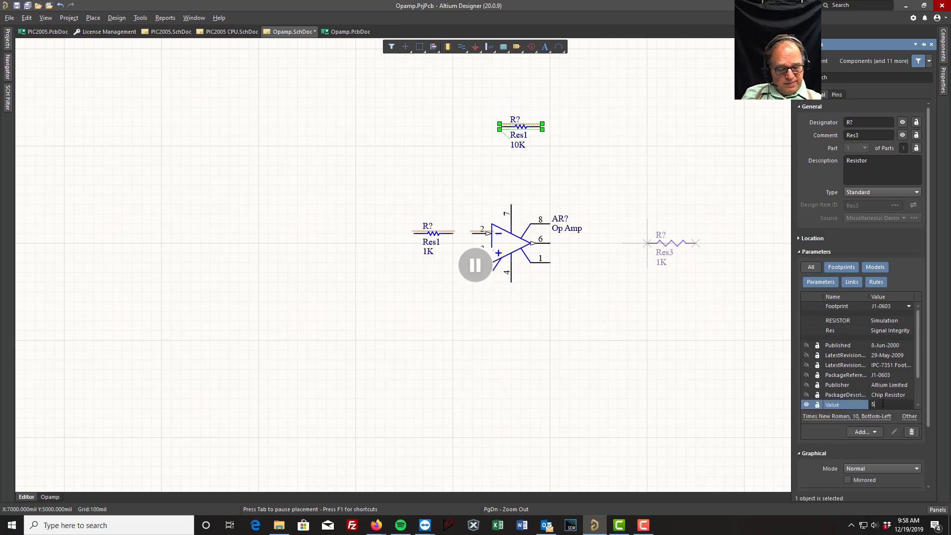
{"action": "type", "text": "0"}
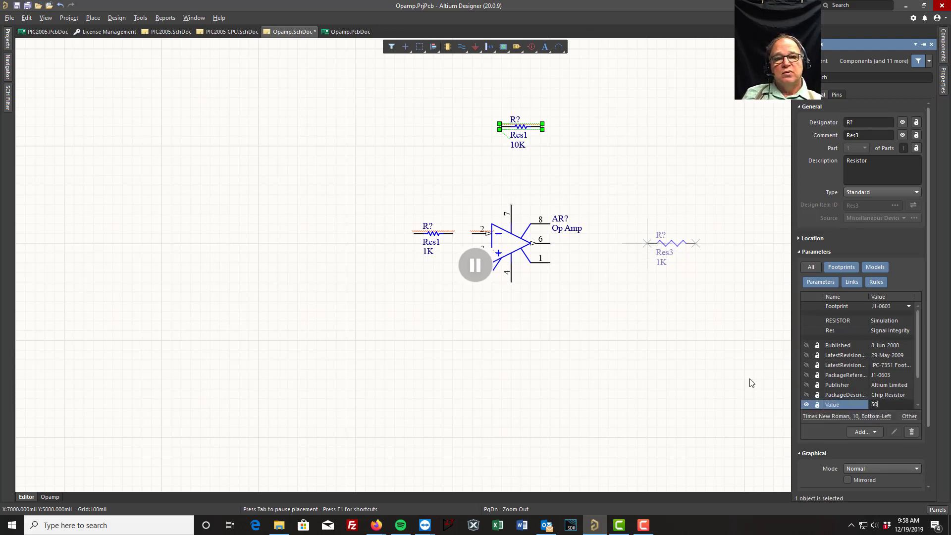
{"action": "left_click", "coordinate": [476, 265]}
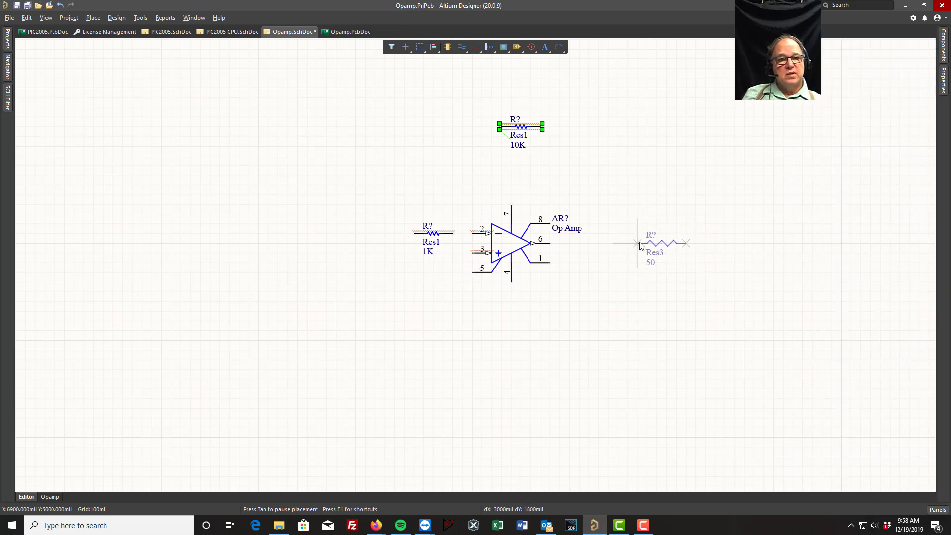
{"action": "left_click", "coordinate": [645, 243]}
{"action": "right_click", "coordinate": [662, 177]}
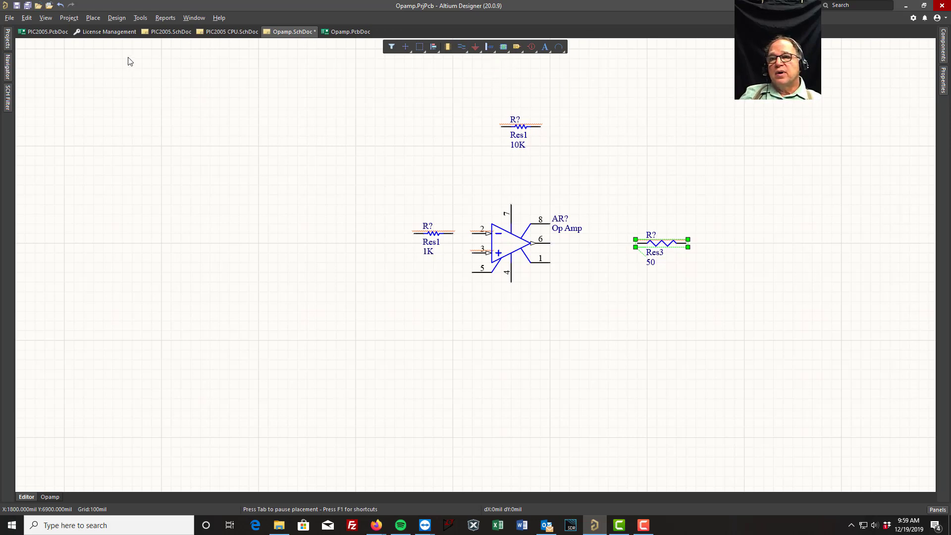
{"action": "left_click", "coordinate": [93, 18]}
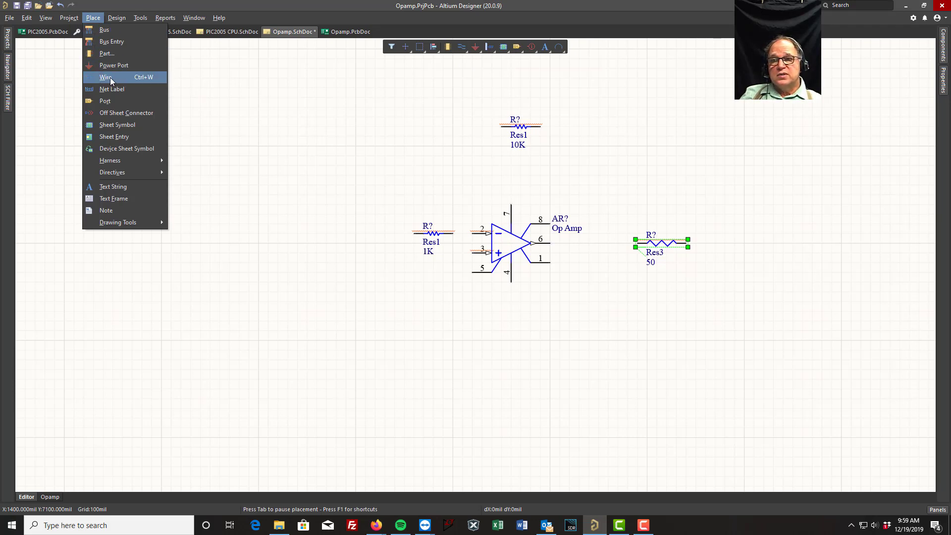
{"action": "left_click", "coordinate": [453, 95]}
{"action": "left_click", "coordinate": [465, 73]}
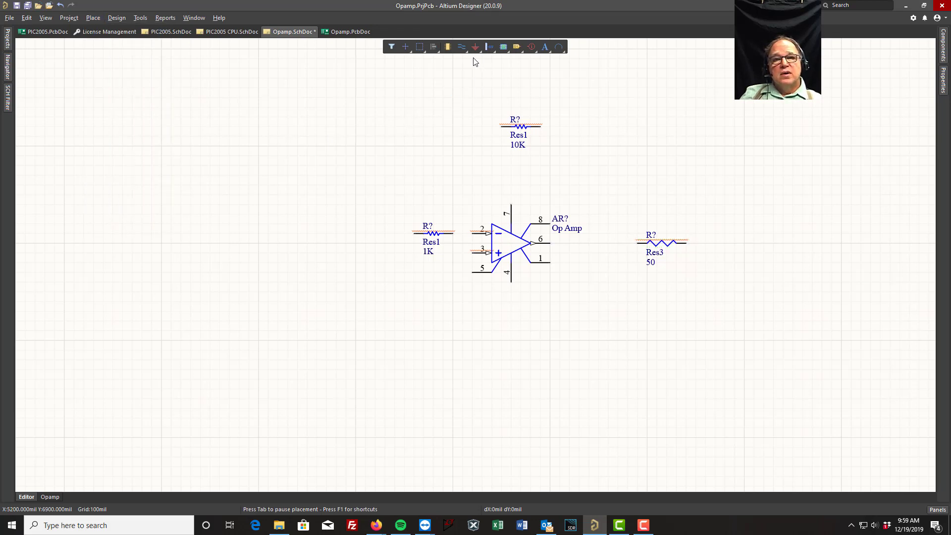
Step: Draw a wire from the inner end of the 1K resistor to the op amp's inverting input pin 2
{"action": "left_click", "coordinate": [460, 48]}
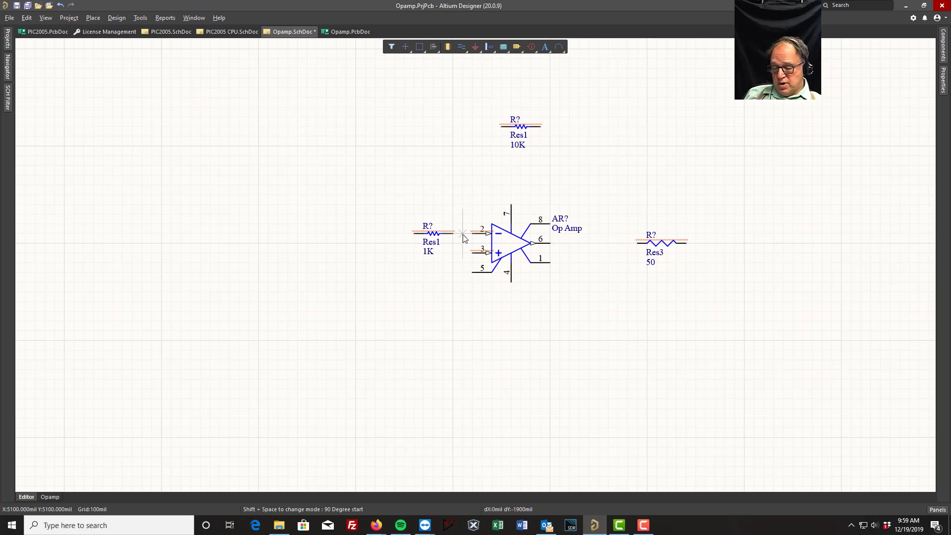
{"action": "scroll", "coordinate": [463, 238], "scroll_direction": "up", "scroll_amount": 10, "text": "ctrl"}
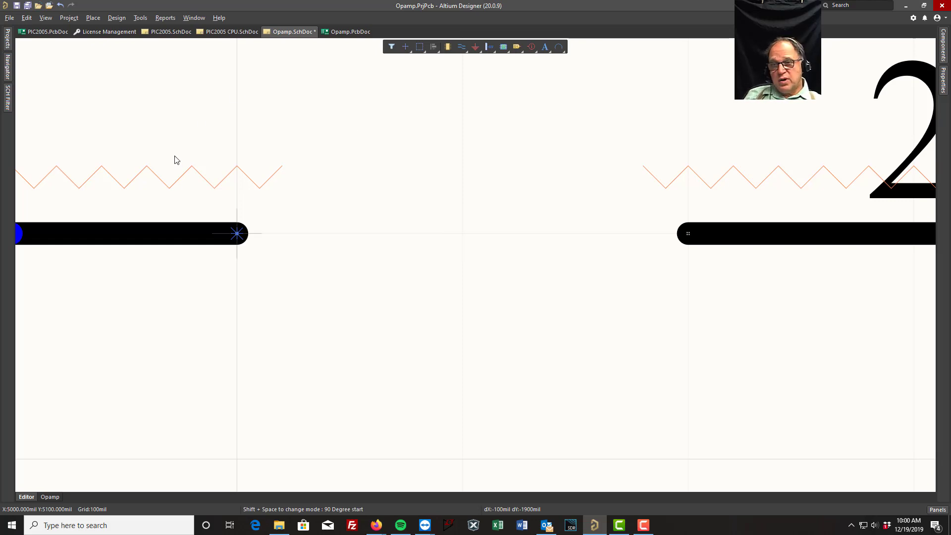
{"action": "scroll", "coordinate": [177, 159], "scroll_direction": "down", "scroll_amount": 2, "text": "ctrl"}
{"action": "scroll", "coordinate": [199, 149], "scroll_direction": "down", "scroll_amount": 1, "text": "ctrl"}
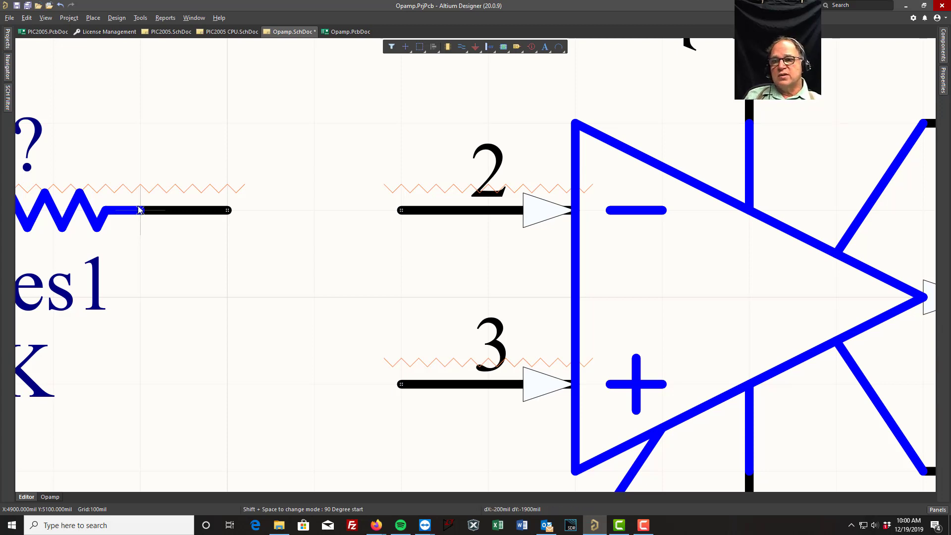
{"action": "scroll", "coordinate": [286, 188], "scroll_direction": "up", "scroll_amount": 1}
{"action": "scroll", "coordinate": [295, 195], "scroll_direction": "down", "scroll_amount": 4, "text": "ctrl"}
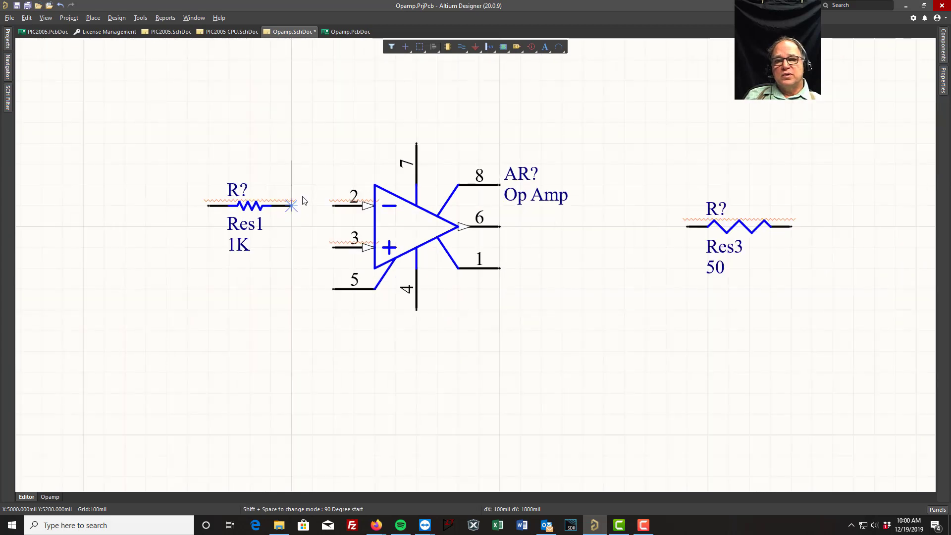
{"action": "scroll", "coordinate": [323, 118], "scroll_direction": "down", "scroll_amount": 2, "text": "ctrl"}
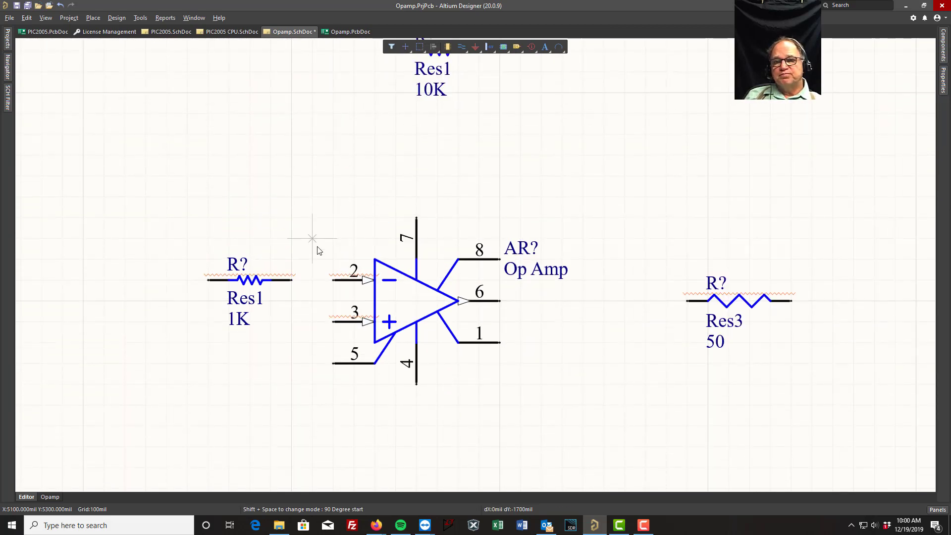
{"action": "left_click", "coordinate": [299, 276]}
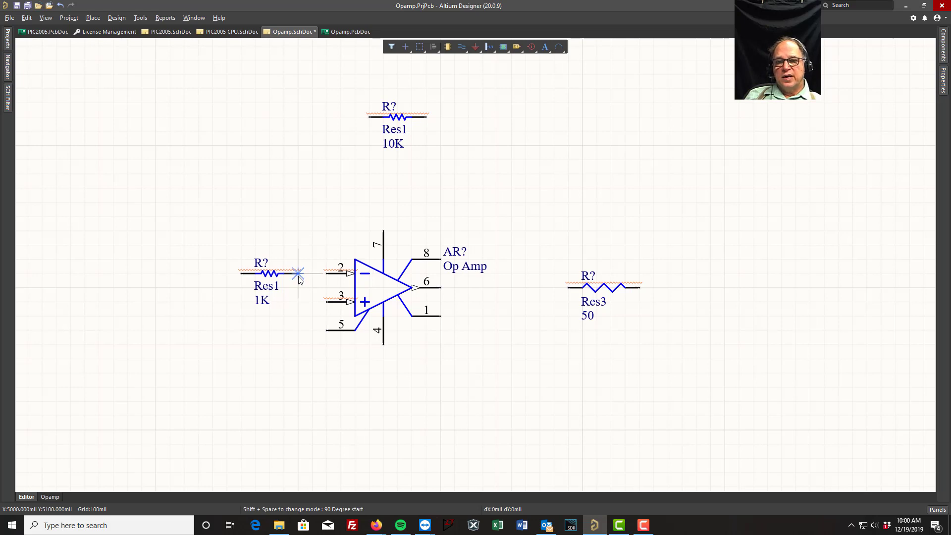
{"action": "left_click", "coordinate": [327, 273]}
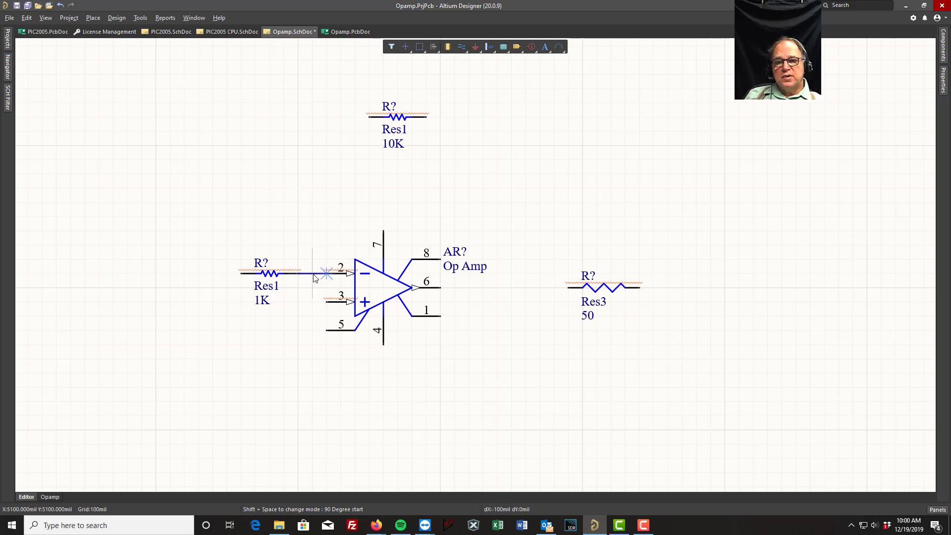
Step: Wire the near end of the 10K resistor across and down to the connection between the 1K resistor and pin 2
{"action": "scroll", "coordinate": [313, 275], "scroll_direction": "up", "scroll_amount": 5, "text": "ctrl"}
{"action": "scroll", "coordinate": [314, 275], "scroll_direction": "up", "scroll_amount": 2, "text": "ctrl"}
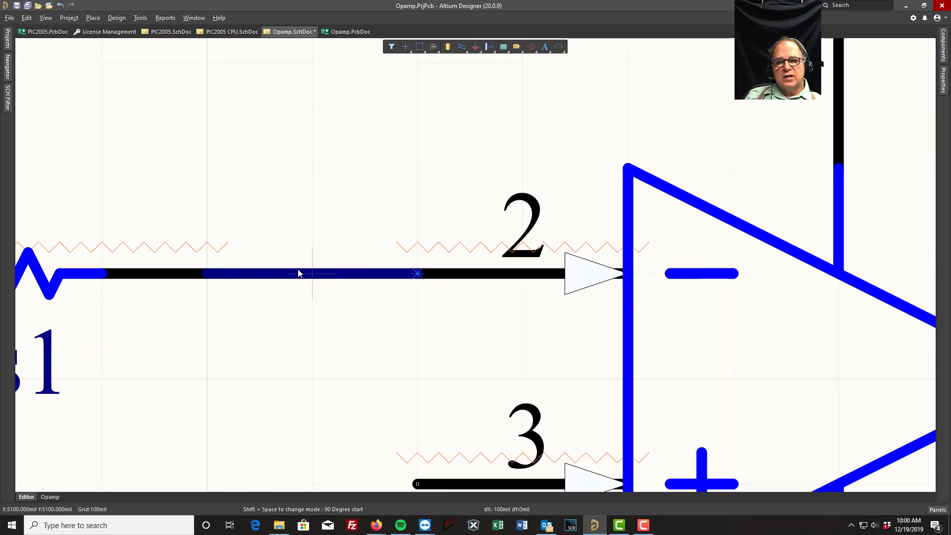
{"action": "scroll", "coordinate": [314, 184], "scroll_direction": "down", "scroll_amount": 5, "text": "ctrl"}
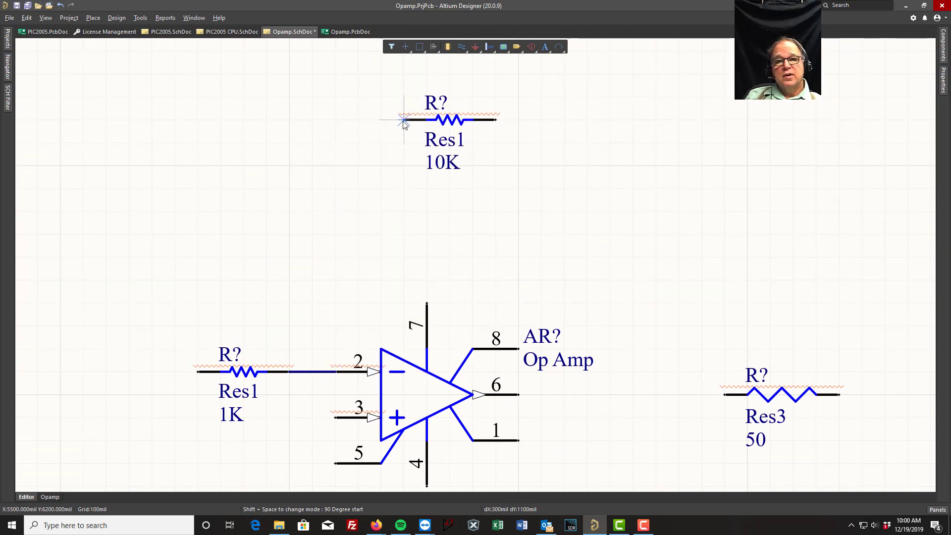
{"action": "left_click", "coordinate": [404, 120]}
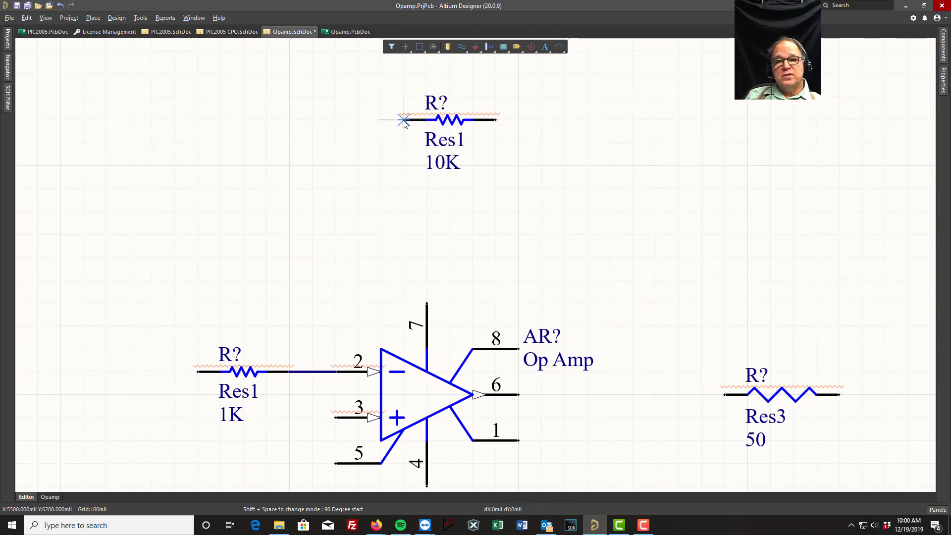
{"action": "left_click", "coordinate": [307, 121]}
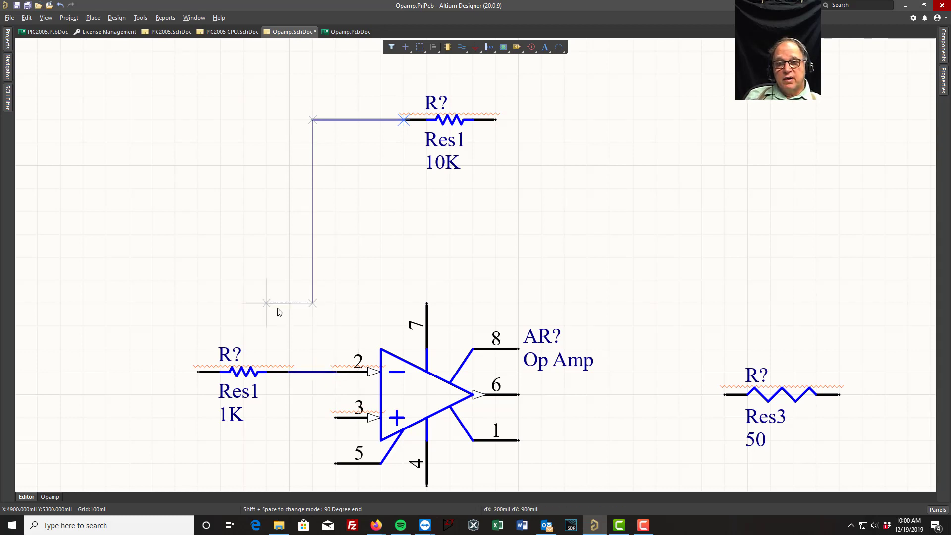
{"action": "left_click", "coordinate": [351, 291]}
{"action": "key", "text": "space"}
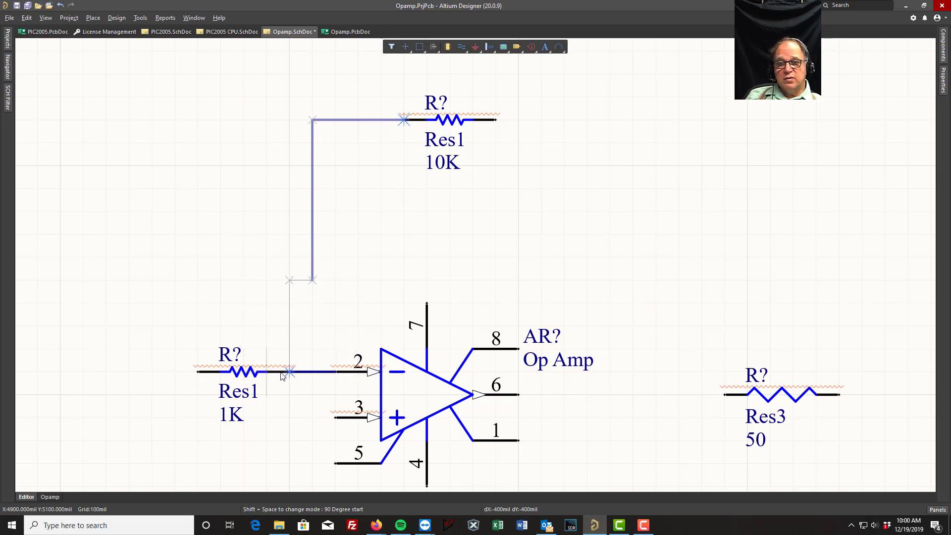
{"action": "left_click", "coordinate": [312, 373]}
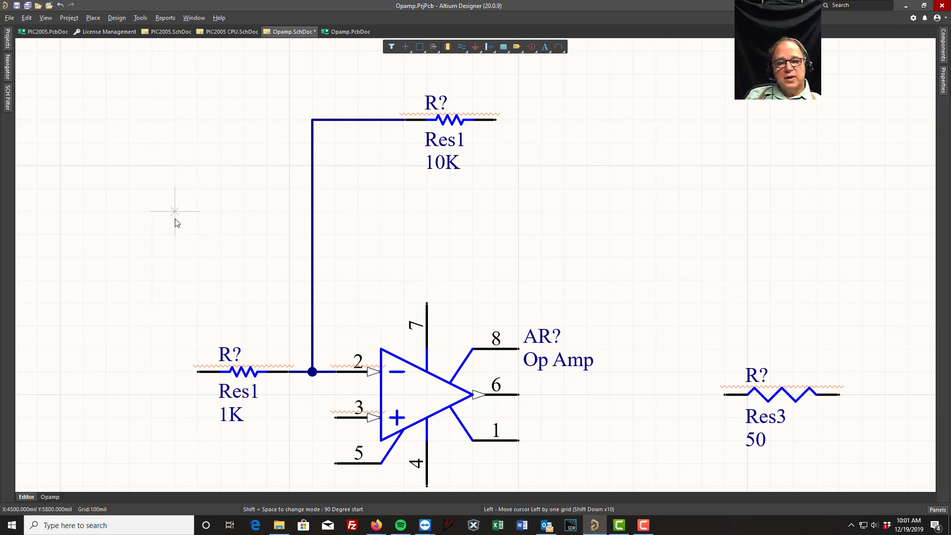
Step: Wire the free end of the 10K resistor across, down and back to the op amp's output pin 6
{"action": "left_click", "coordinate": [496, 120]}
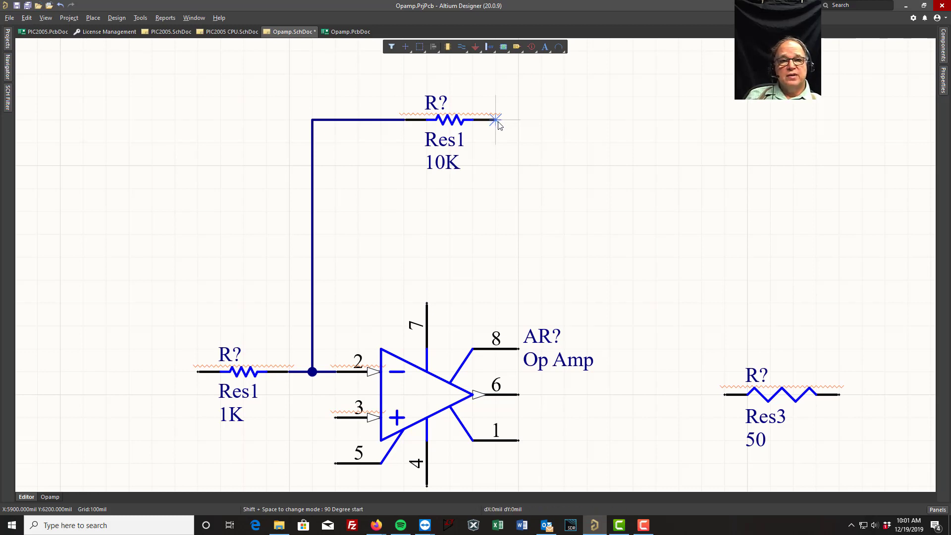
{"action": "left_click", "coordinate": [610, 119]}
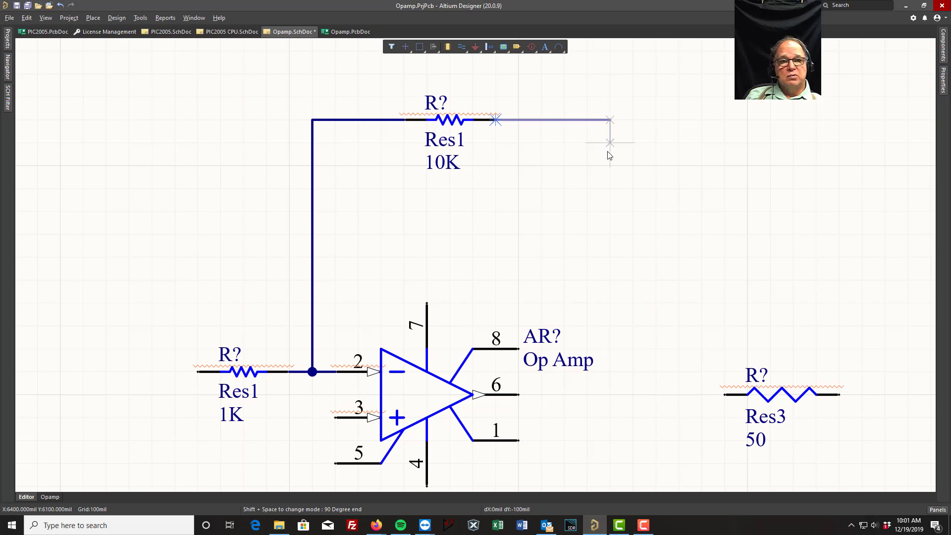
{"action": "left_click", "coordinate": [610, 395]}
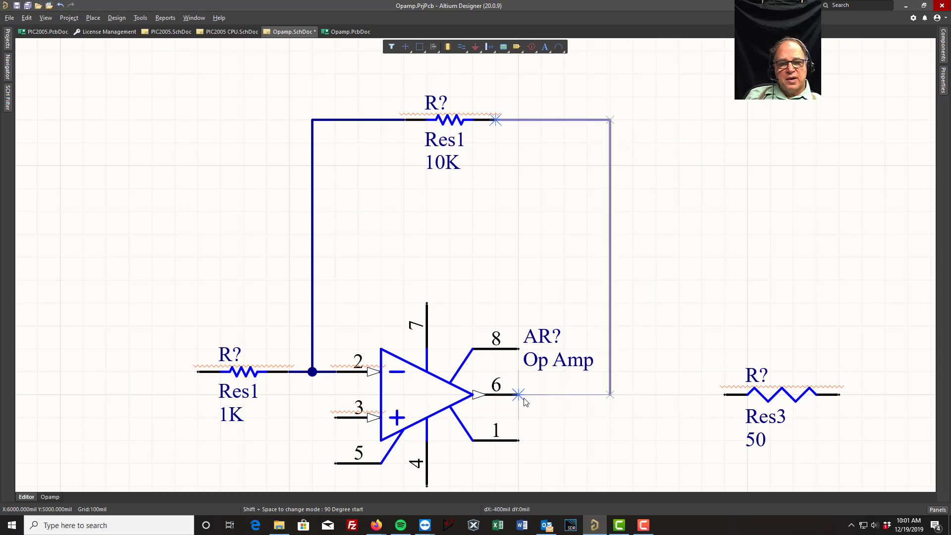
{"action": "left_click", "coordinate": [519, 395]}
Step: Wire the corner of the feedback loop at the op amp output to the 50 ohm Res3 resistor and end wiring
{"action": "left_click", "coordinate": [610, 395]}
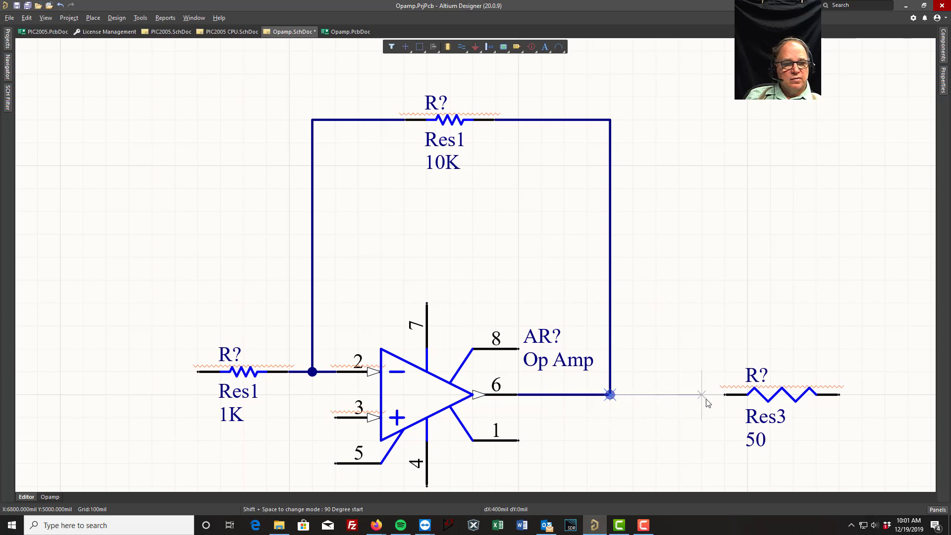
{"action": "left_click", "coordinate": [725, 395]}
{"action": "right_click", "coordinate": [708, 302]}
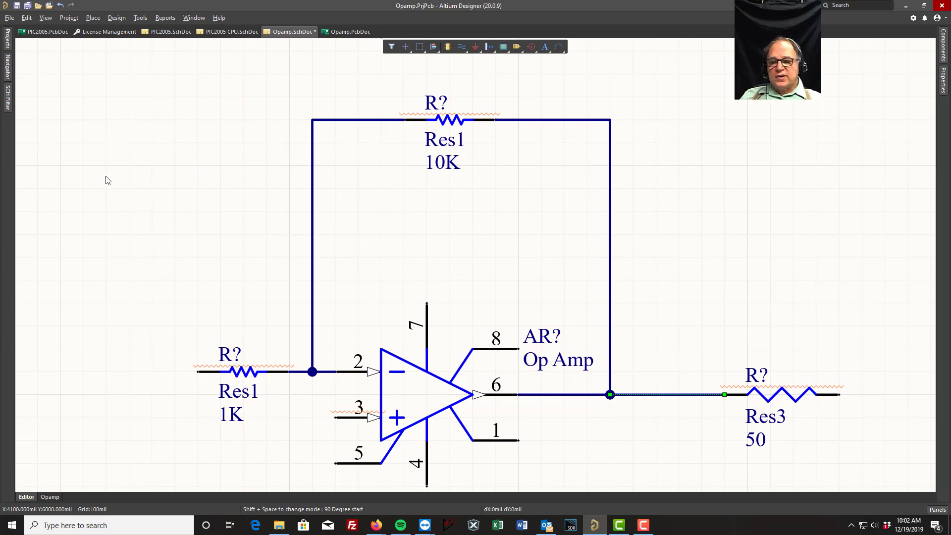
Step: View the properties of the 1K resistor and deselect it
{"action": "left_click", "coordinate": [243, 370]}
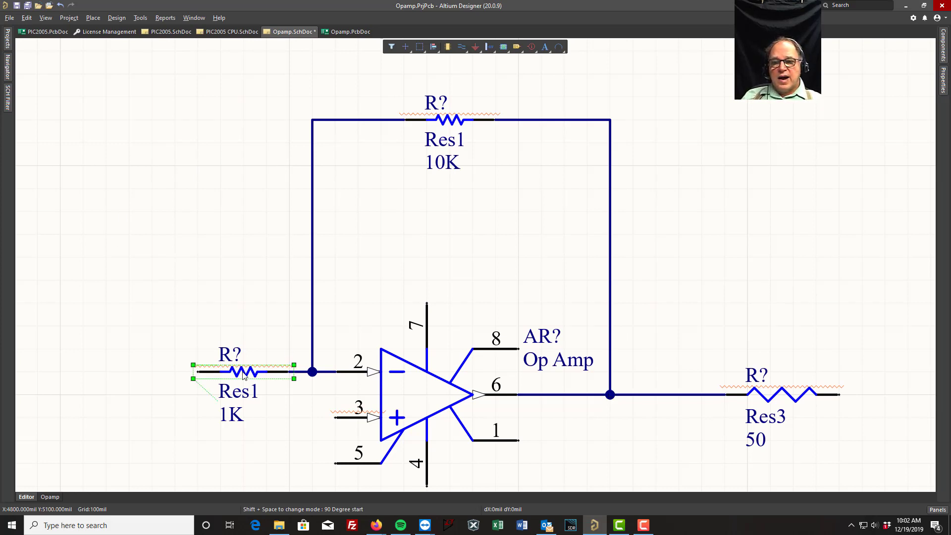
{"action": "left_click", "coordinate": [944, 79]}
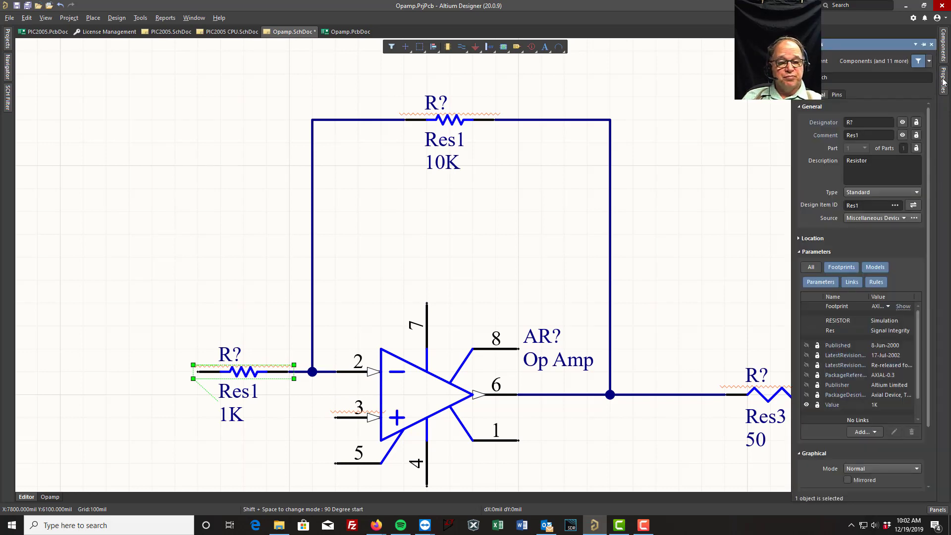
{"action": "left_click", "coordinate": [667, 215]}
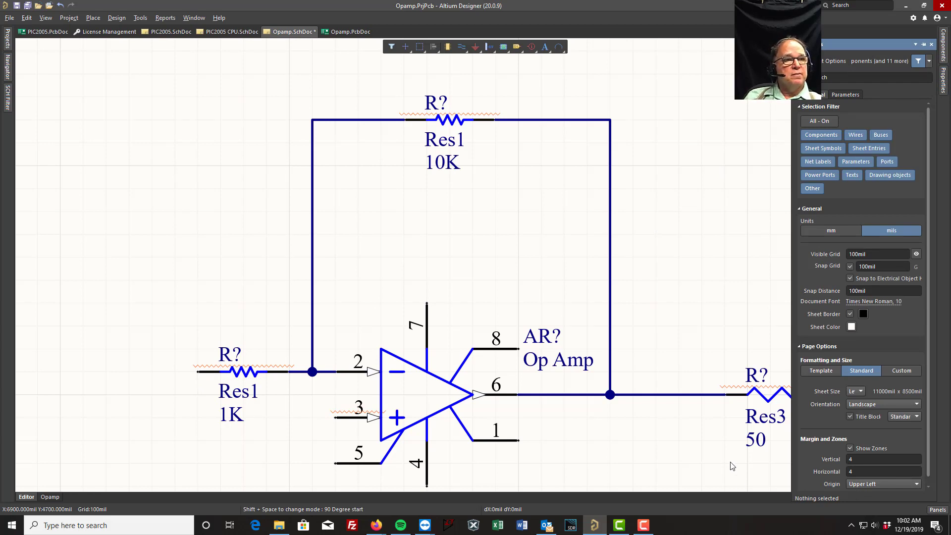
{"action": "left_click", "coordinate": [938, 510]}
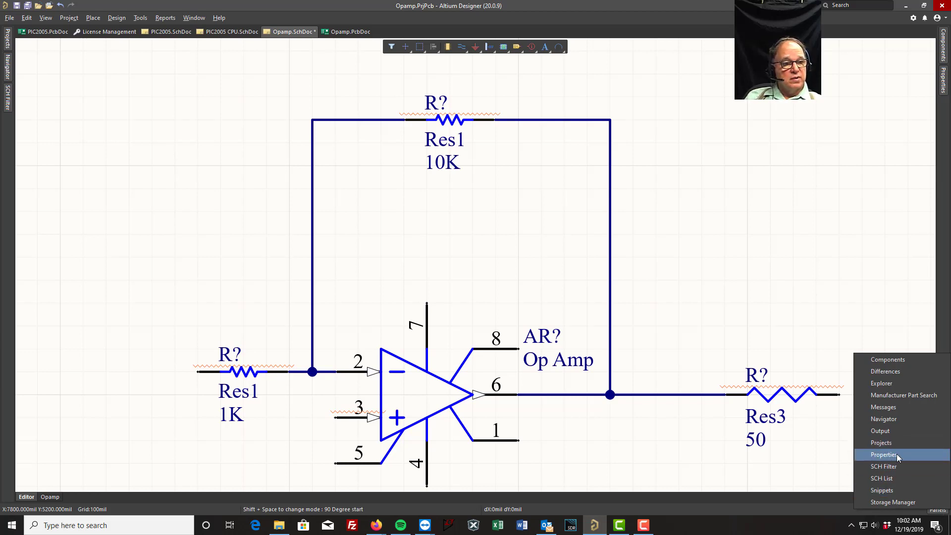
{"action": "left_click", "coordinate": [772, 134]}
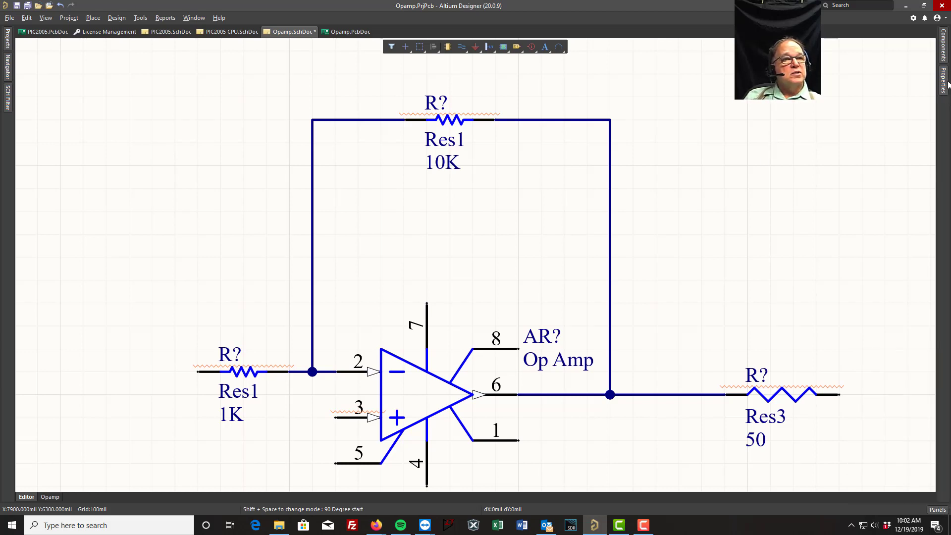
Step: Close the object properties display and restore it with the op amp selected
{"action": "left_click", "coordinate": [945, 83]}
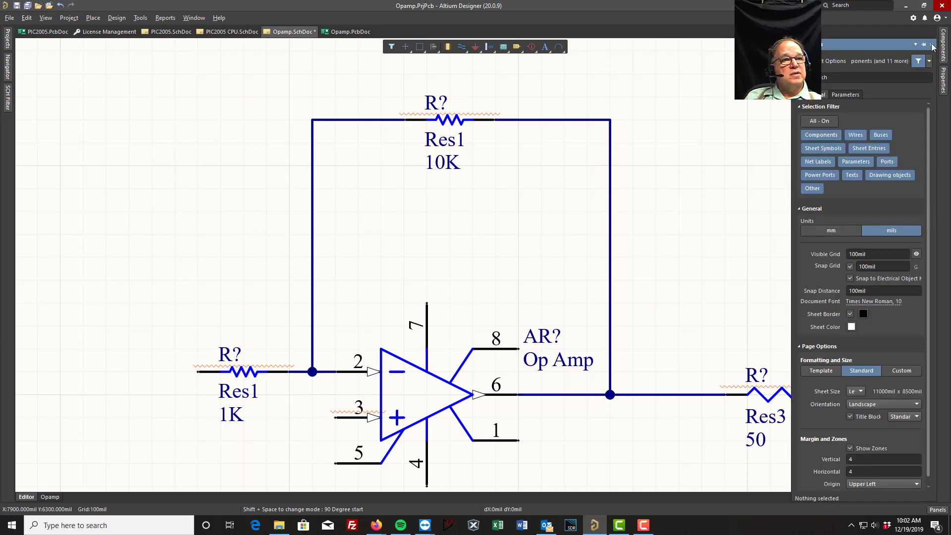
{"action": "left_click", "coordinate": [934, 47]}
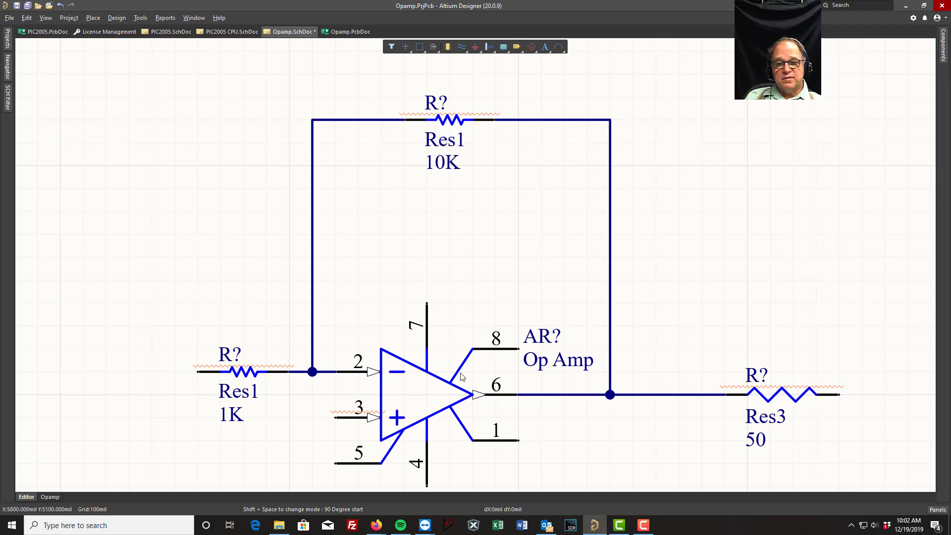
{"action": "left_click", "coordinate": [449, 389]}
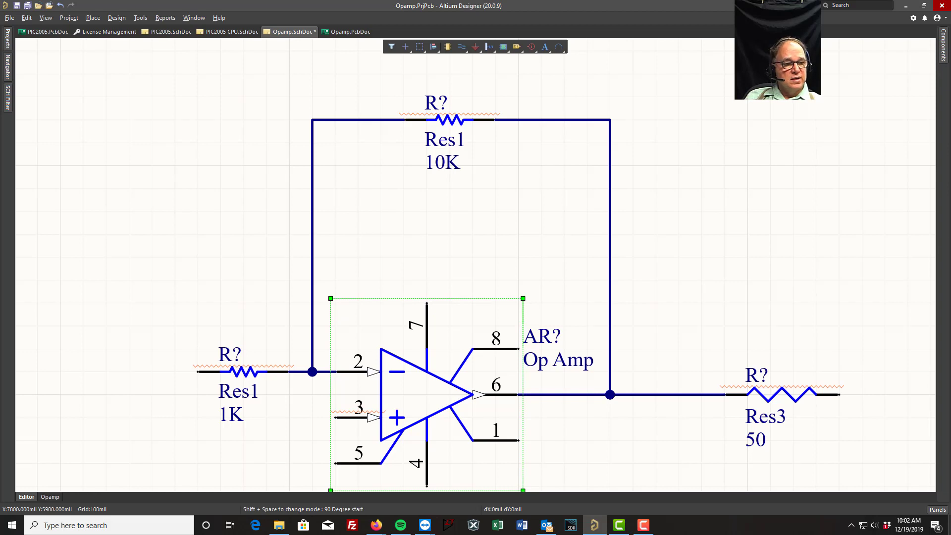
{"action": "left_click", "coordinate": [938, 509]}
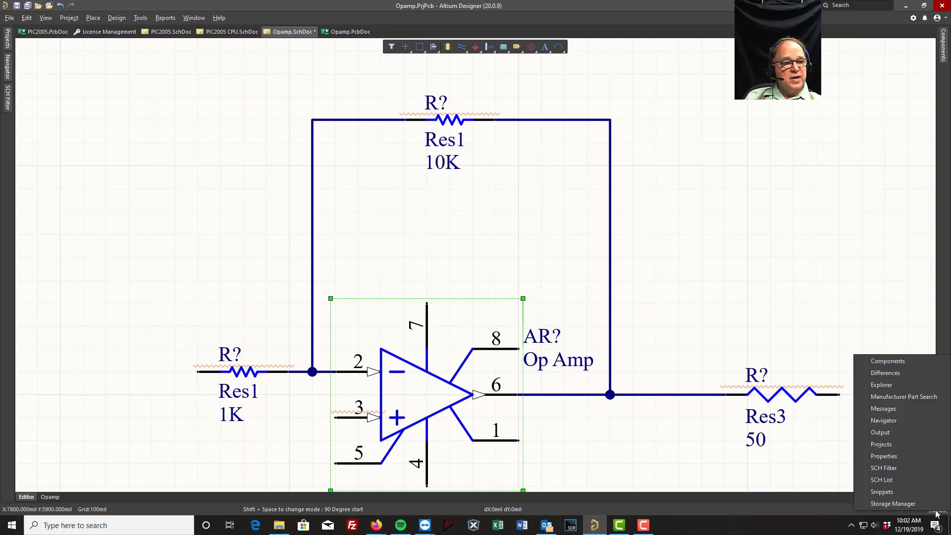
{"action": "left_click", "coordinate": [885, 457]}
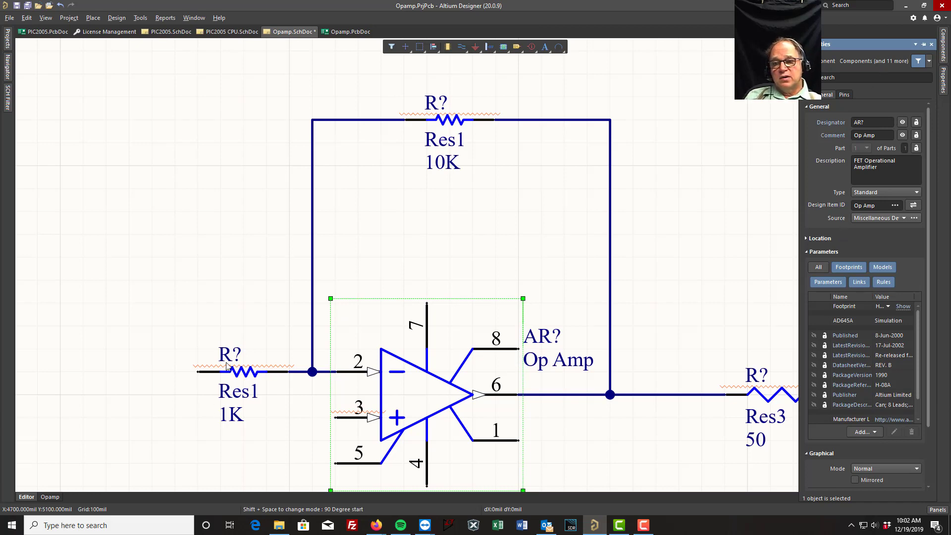
Step: Set the designator of the 1K input resistor to R1 and deselect it
{"action": "left_click", "coordinate": [242, 372]}
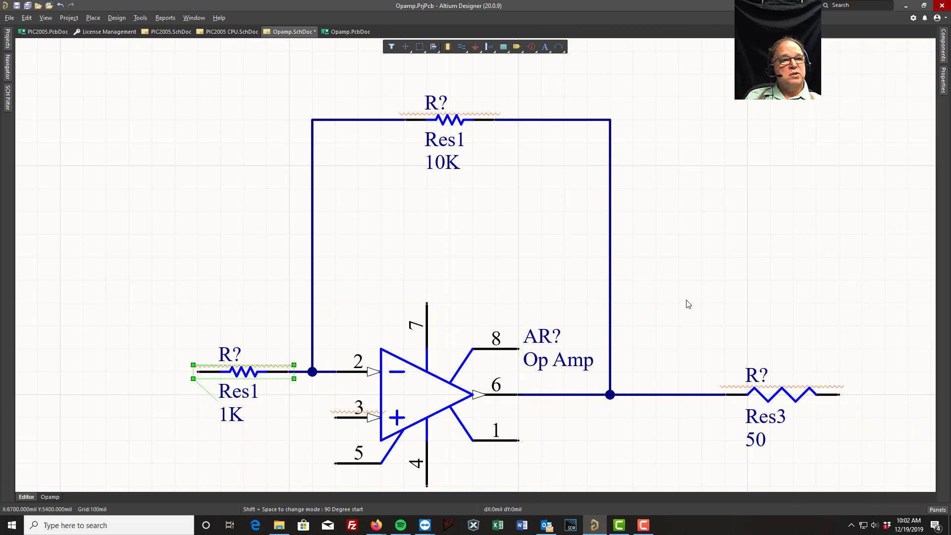
{"action": "mouse_move", "coordinate": [942, 88]}
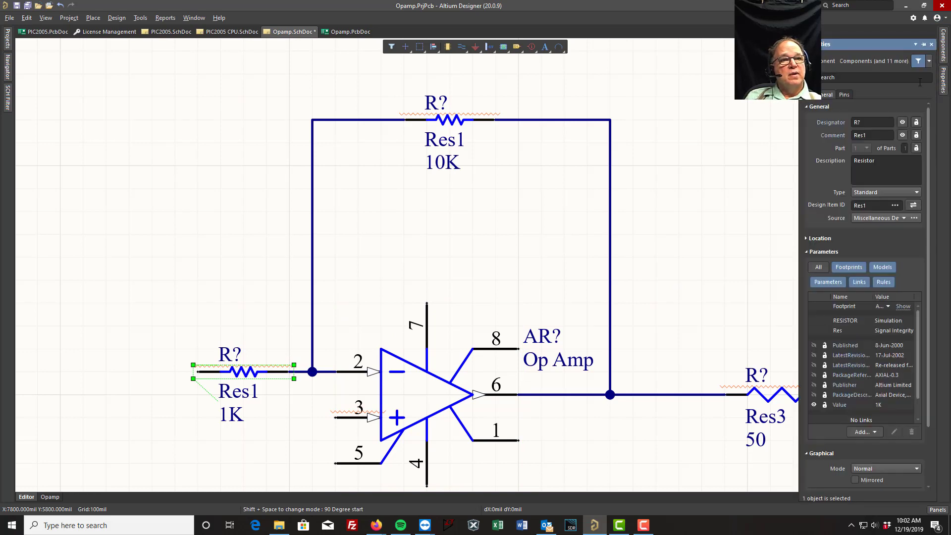
{"action": "left_click", "coordinate": [867, 124]}
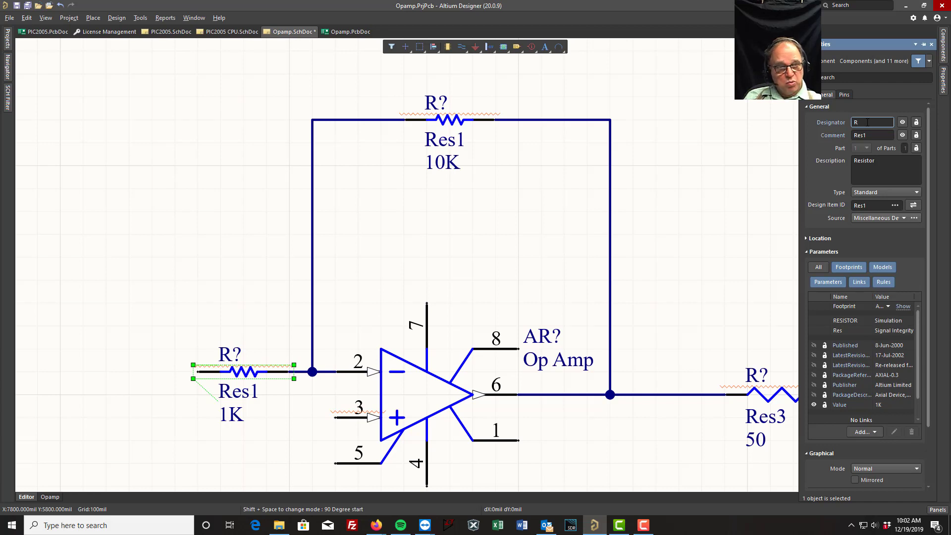
{"action": "key", "text": "Return"}
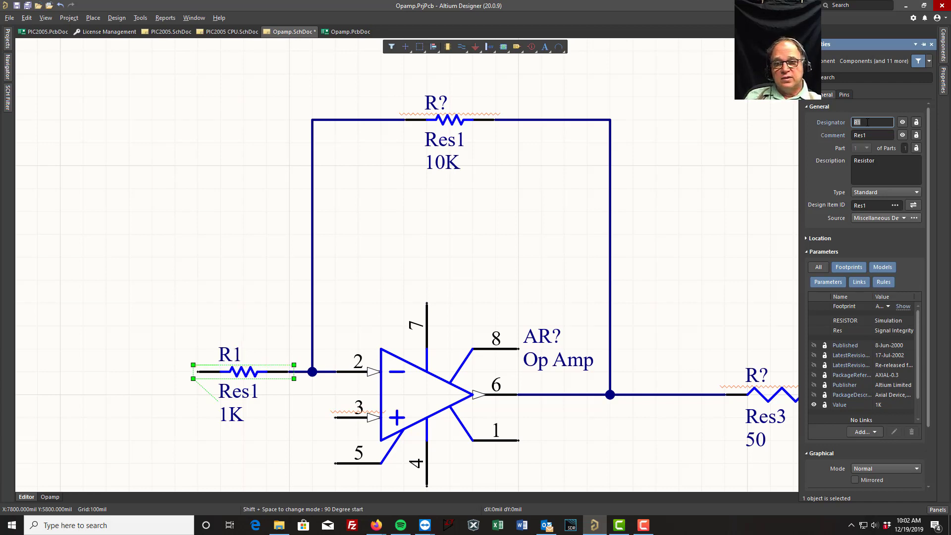
{"action": "left_click", "coordinate": [485, 250]}
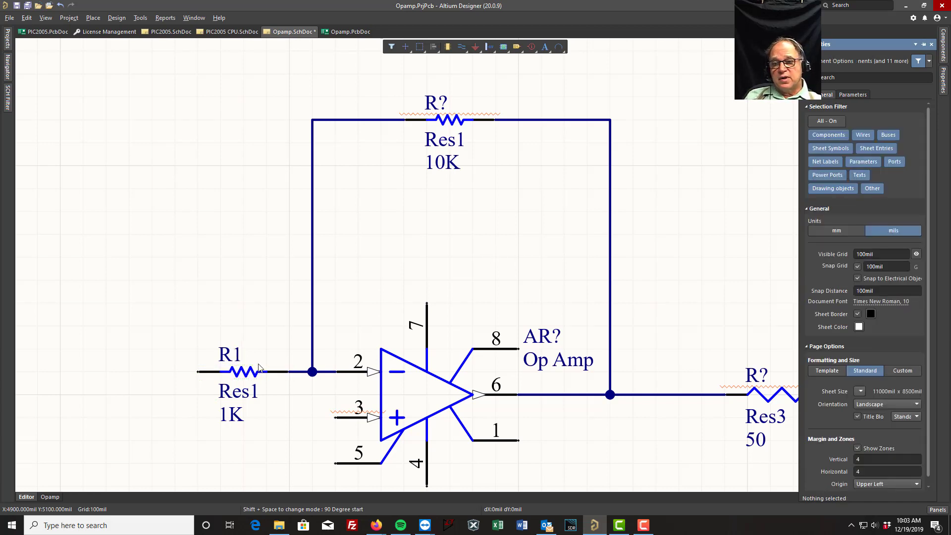